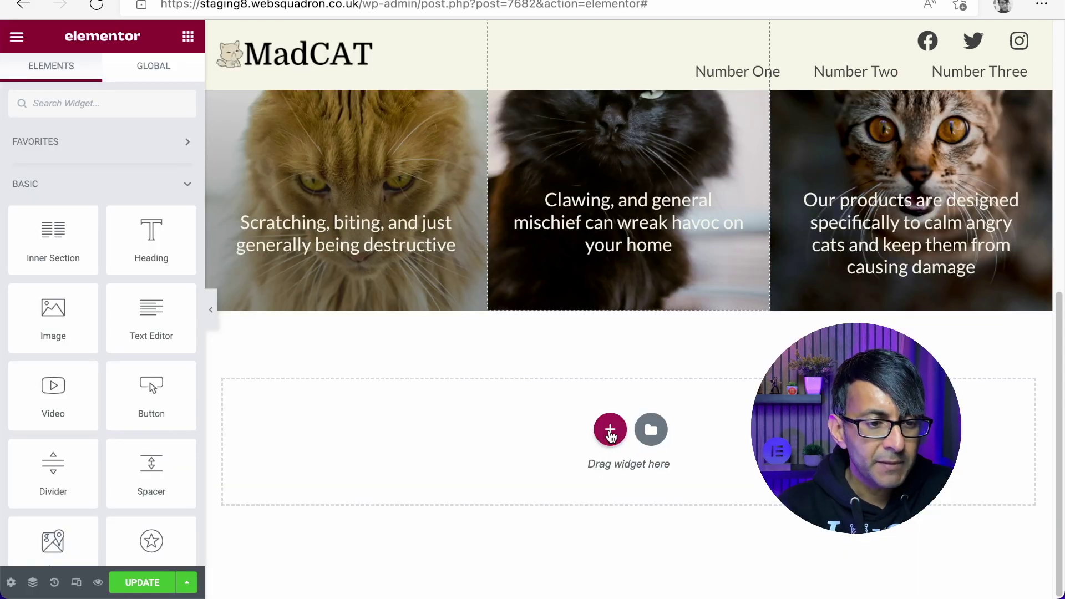
# - Insert a two-column section below the three cat cards and open the template Library
pyautogui.click(609, 432)
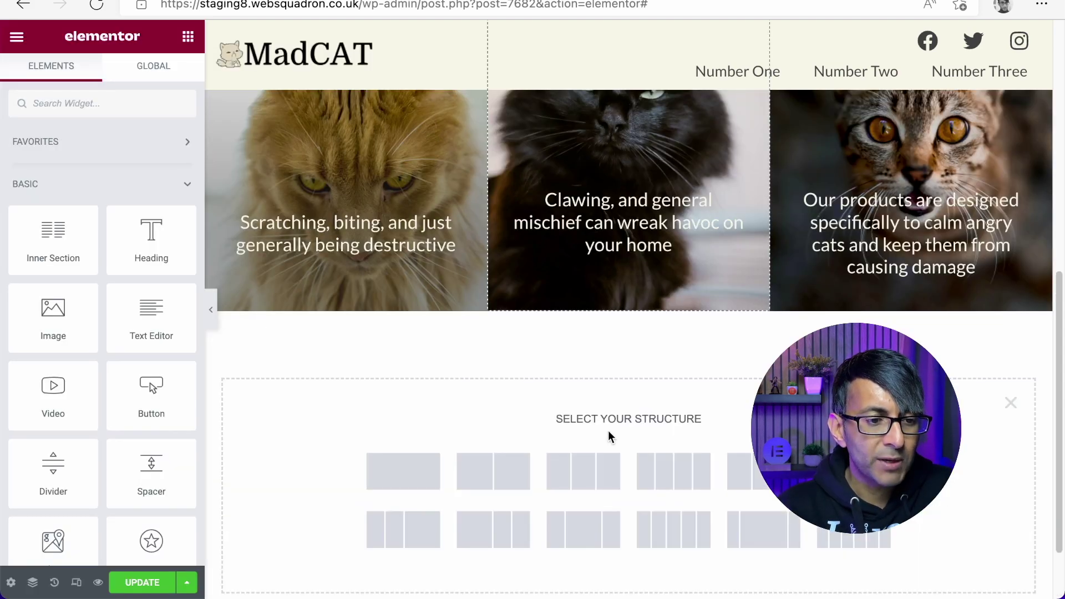
pyautogui.click(503, 478)
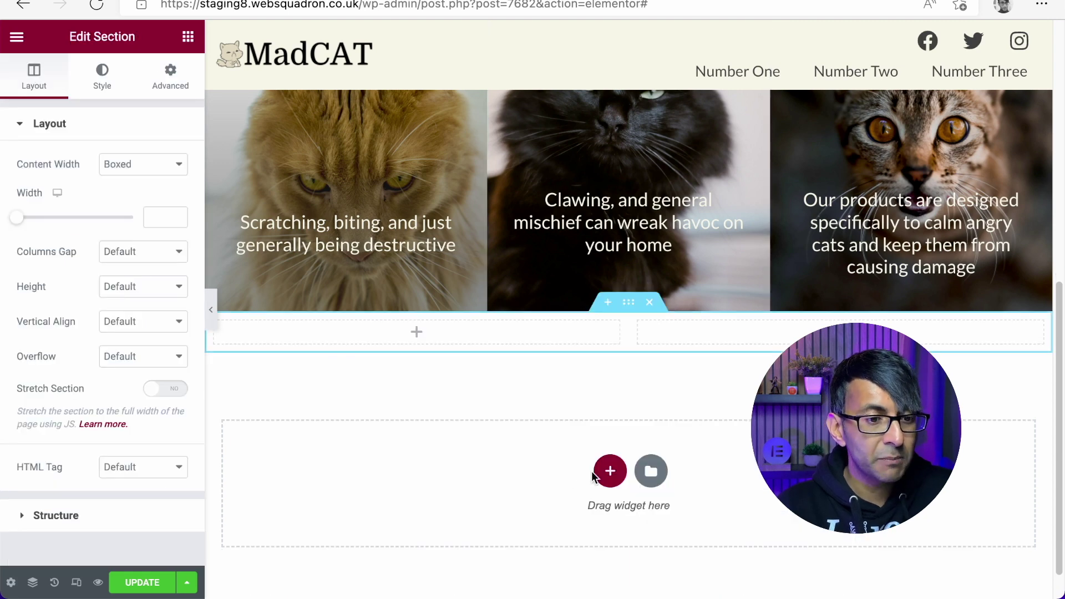
pyautogui.click(657, 472)
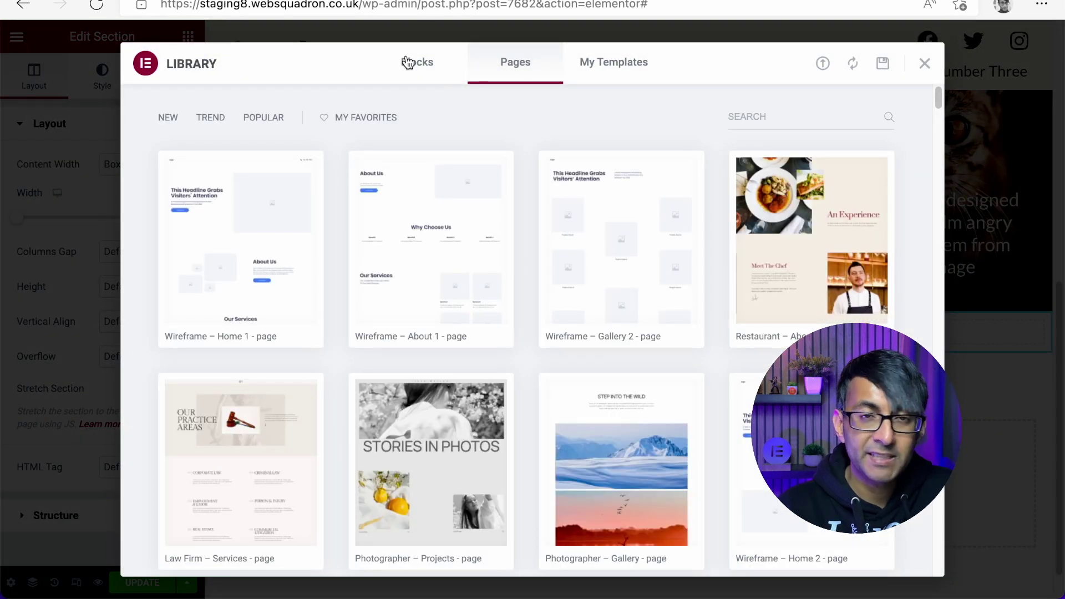
# - Browse the Library's Hero block templates, then close it without inserting anything
pyautogui.click(407, 62)
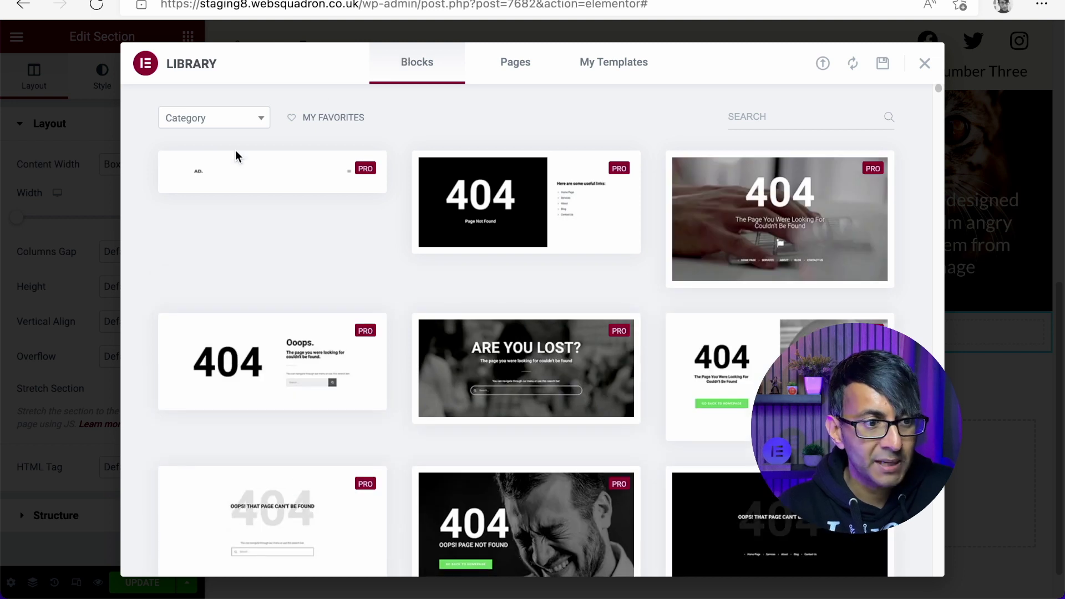
pyautogui.click(255, 120)
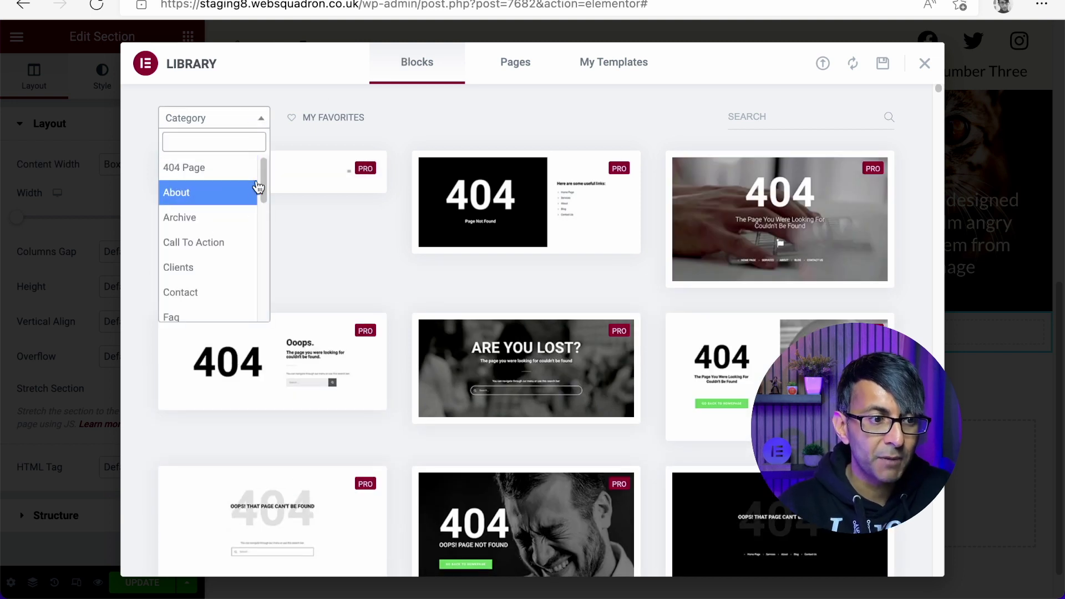
pyautogui.moveTo(263, 187); pyautogui.dragTo(262, 238)
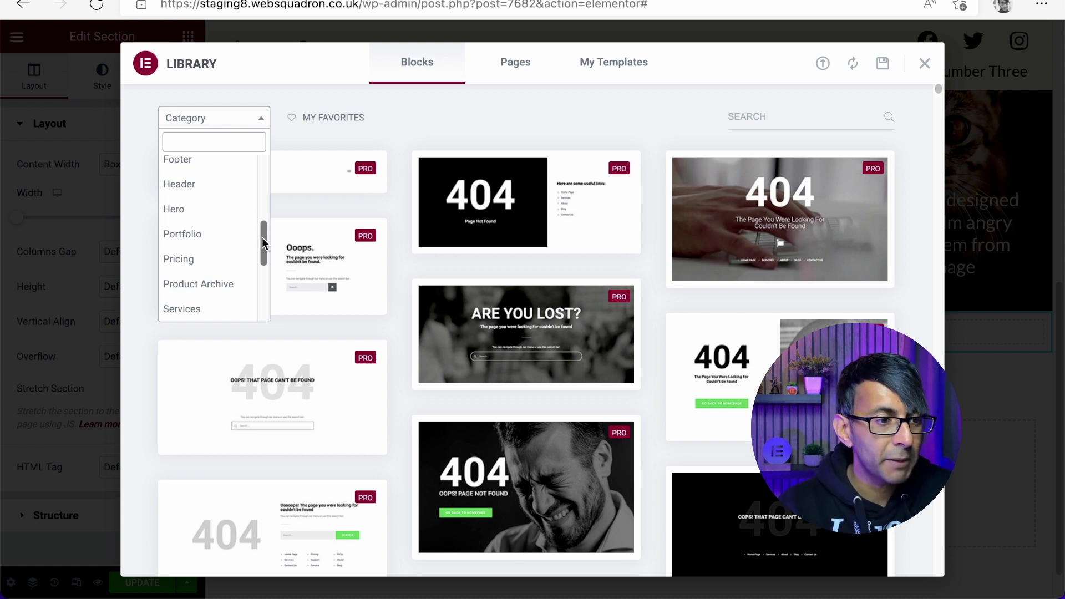
pyautogui.click(221, 216)
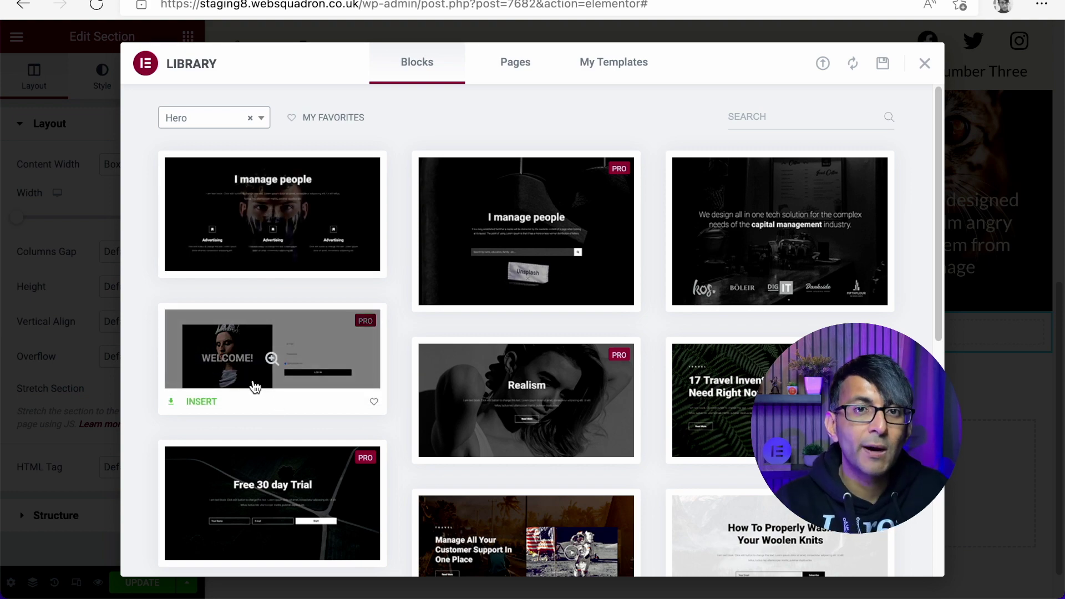
pyautogui.click(925, 61)
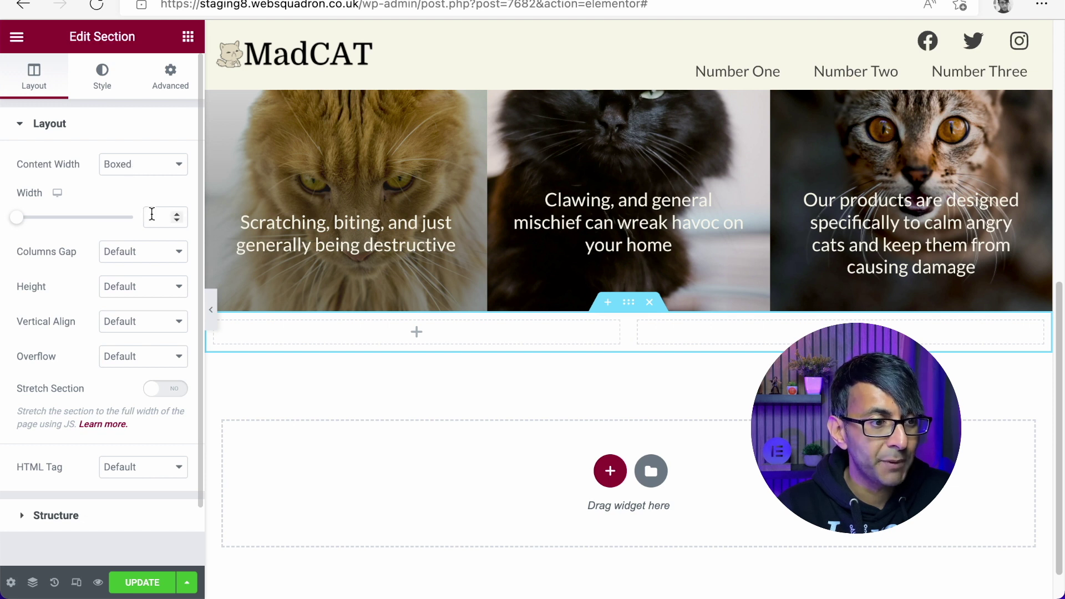
# - Box the section at 1100 width with No Gap columns and a Min Height of 0
pyautogui.write('1100')
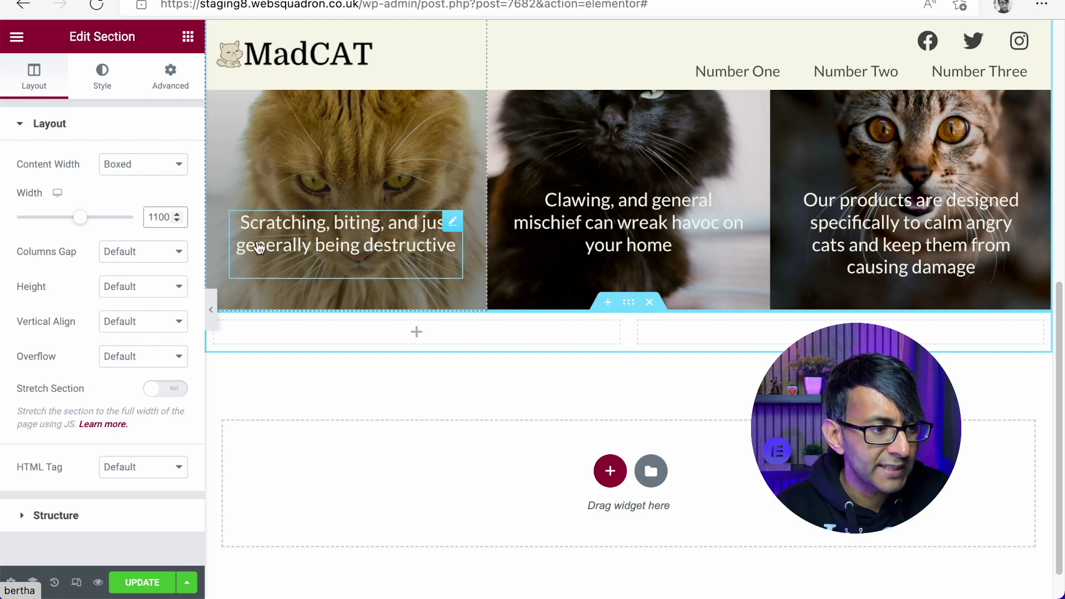
pyautogui.click(135, 256)
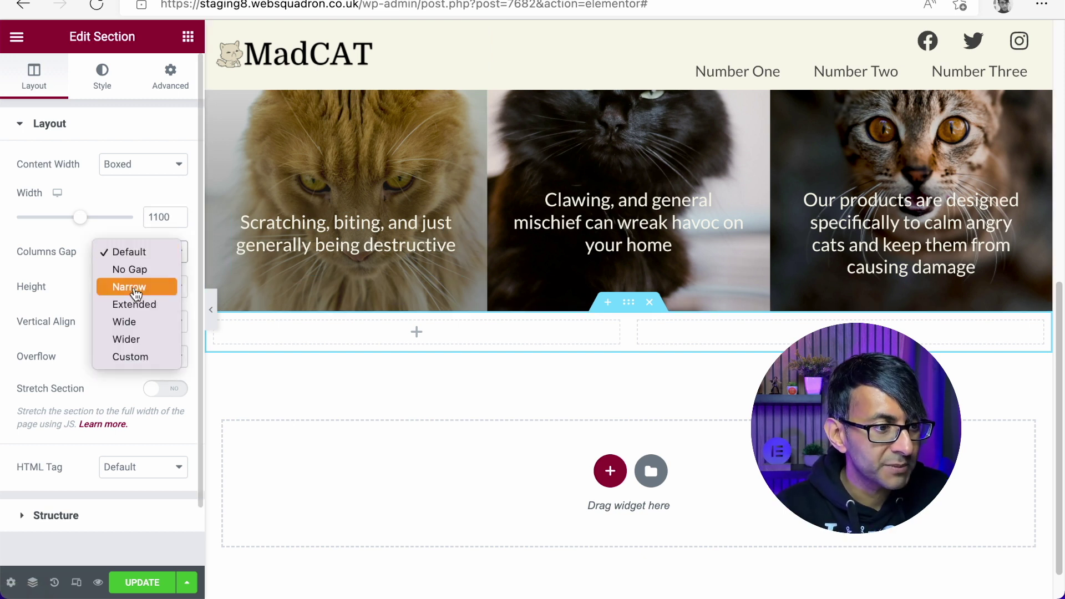
pyautogui.click(132, 269)
pyautogui.click(143, 292)
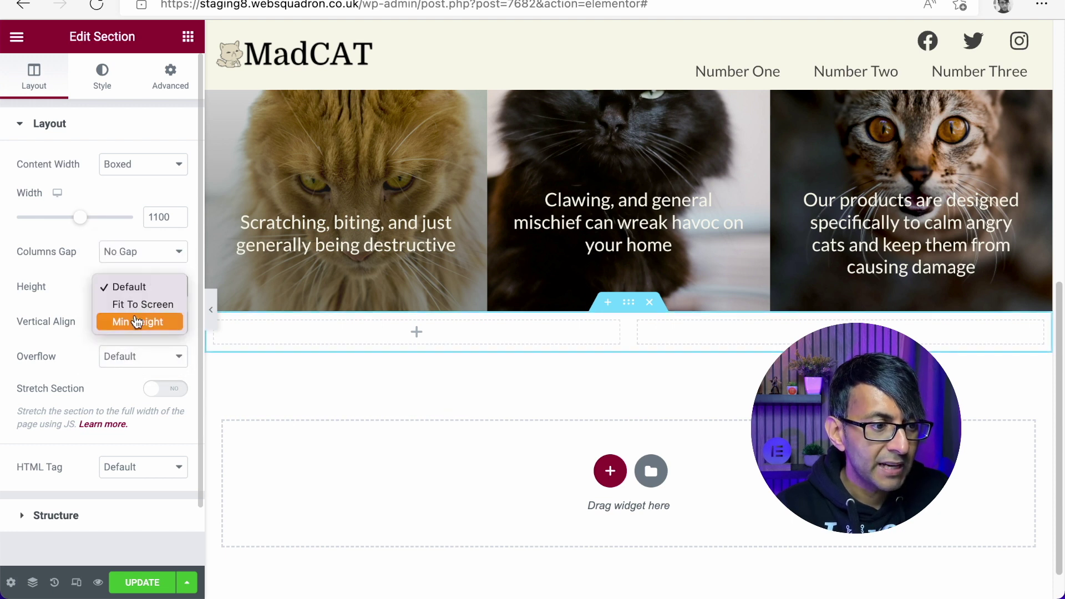
pyautogui.click(140, 322)
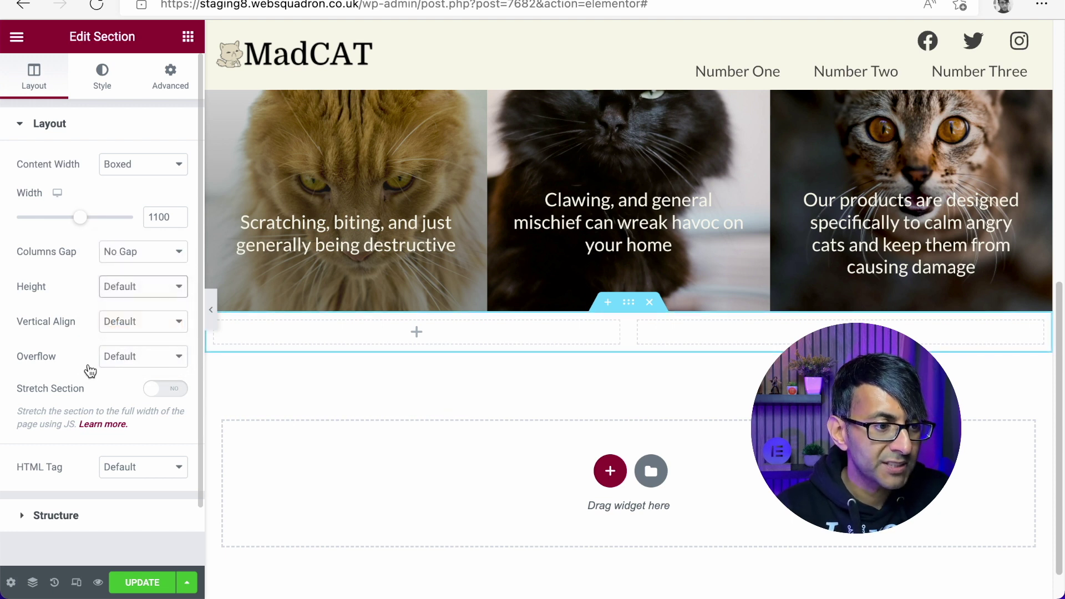
pyautogui.moveTo(46, 343); pyautogui.dragTo(3, 343)
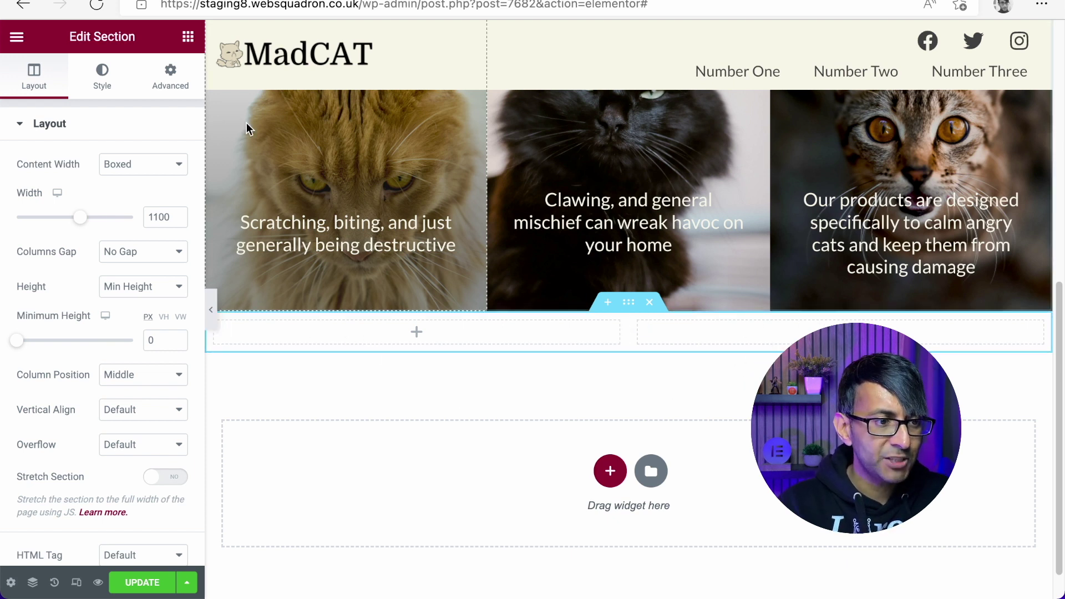
# - Put an Image widget in the left column showing the lying tabby-cat photo
pyautogui.click(188, 38)
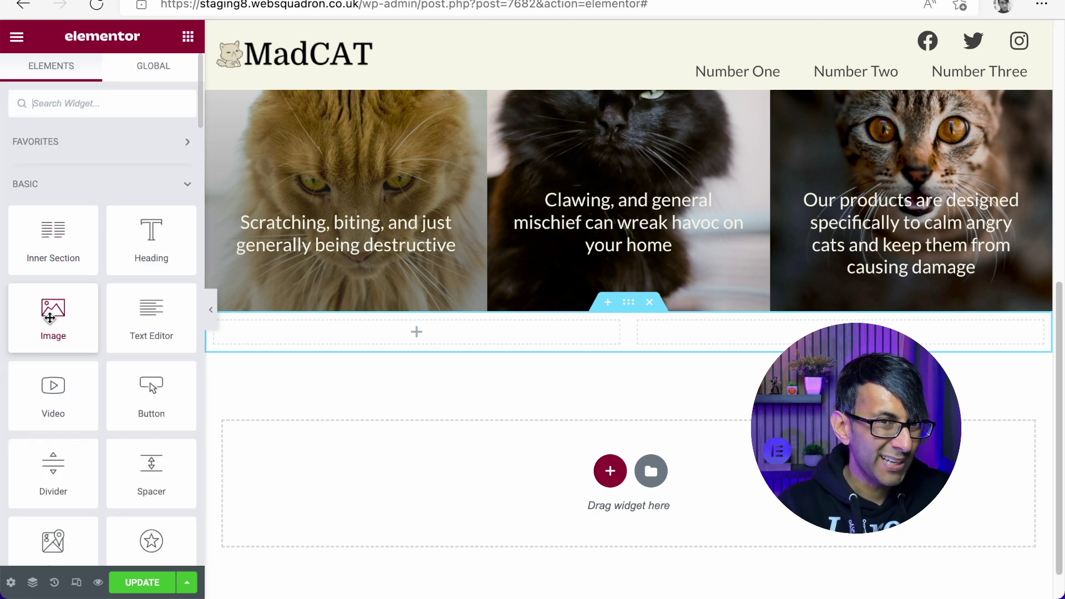
pyautogui.moveTo(50, 318); pyautogui.dragTo(382, 332)
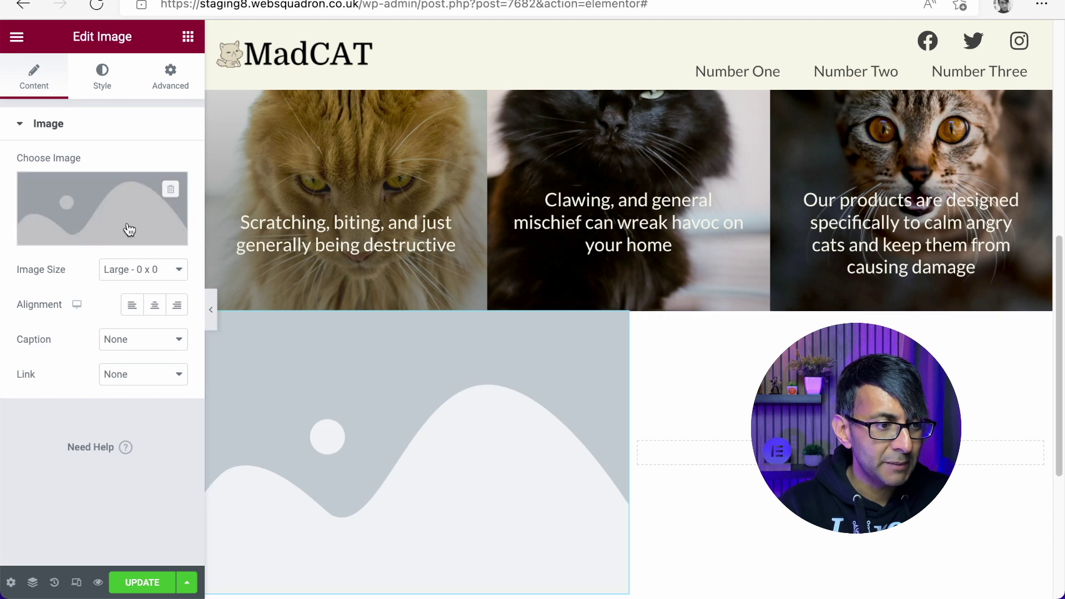
pyautogui.click(73, 197)
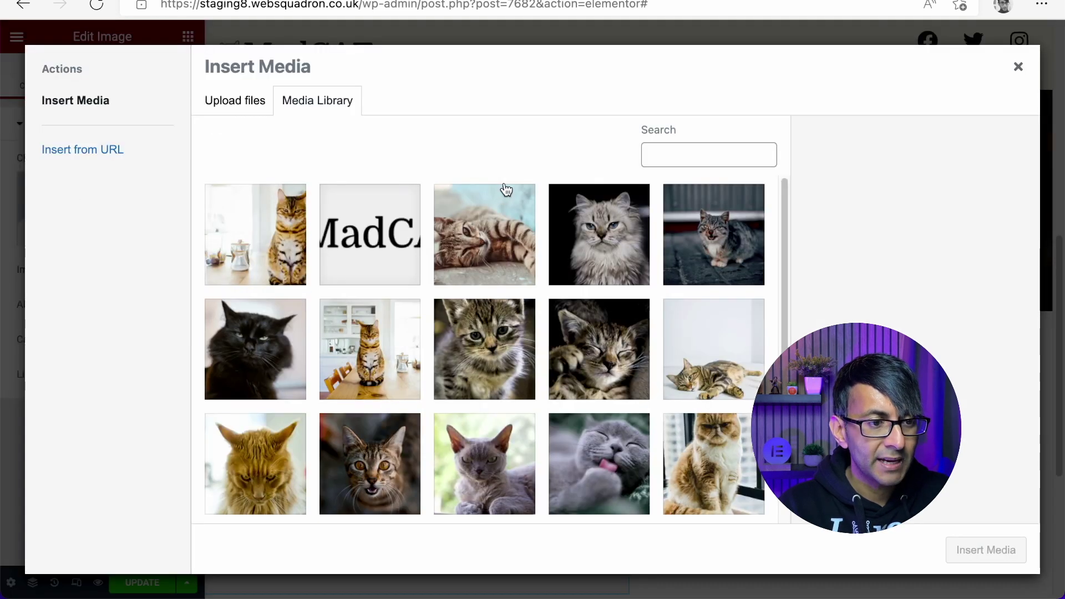
pyautogui.scroll(-1, 785, 192)
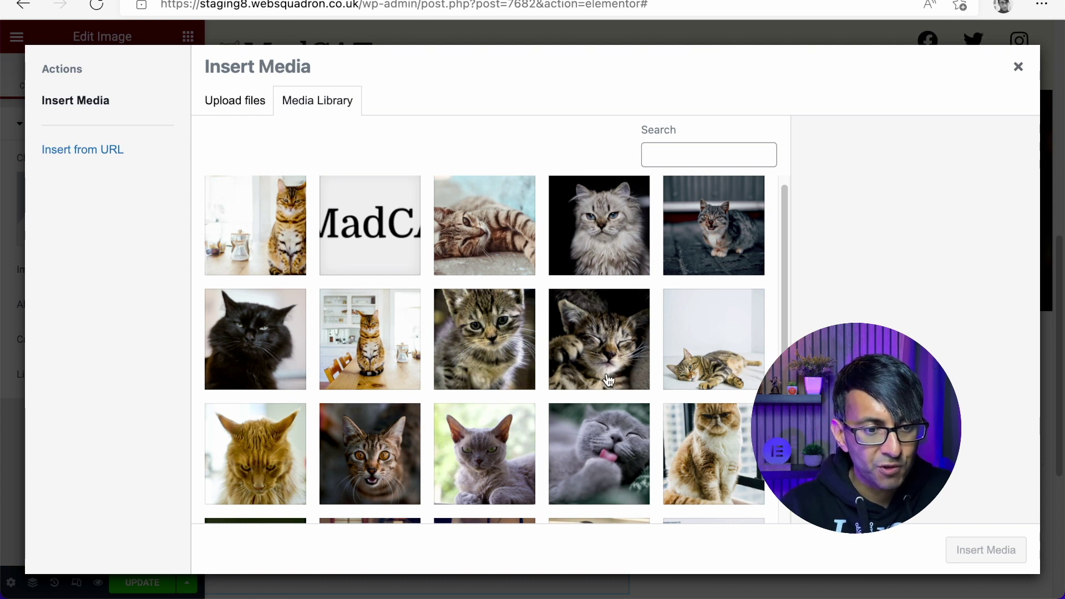
pyautogui.click(718, 375)
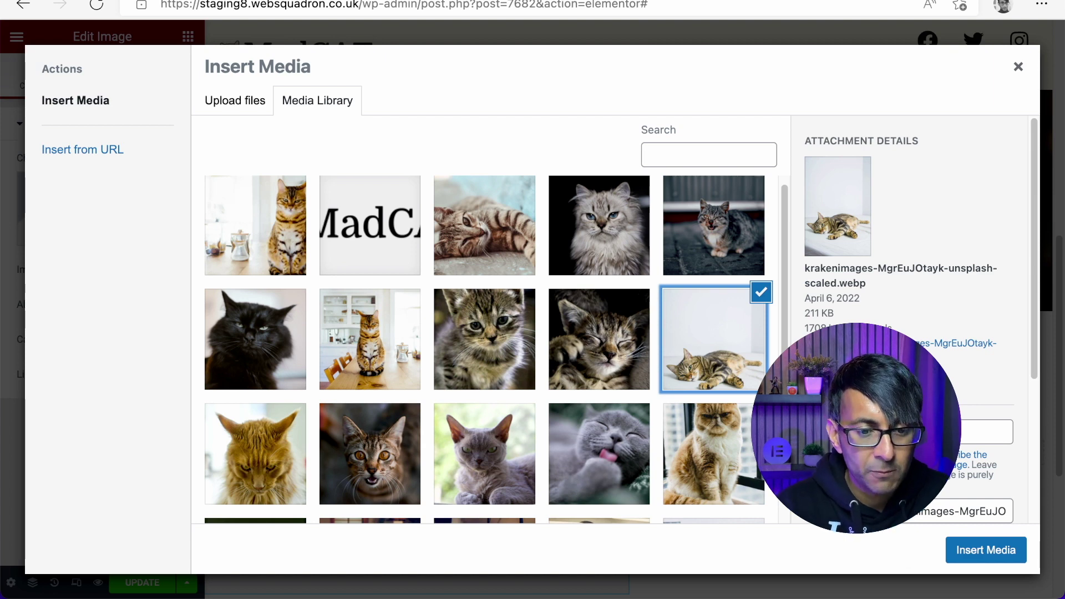
pyautogui.click(975, 554)
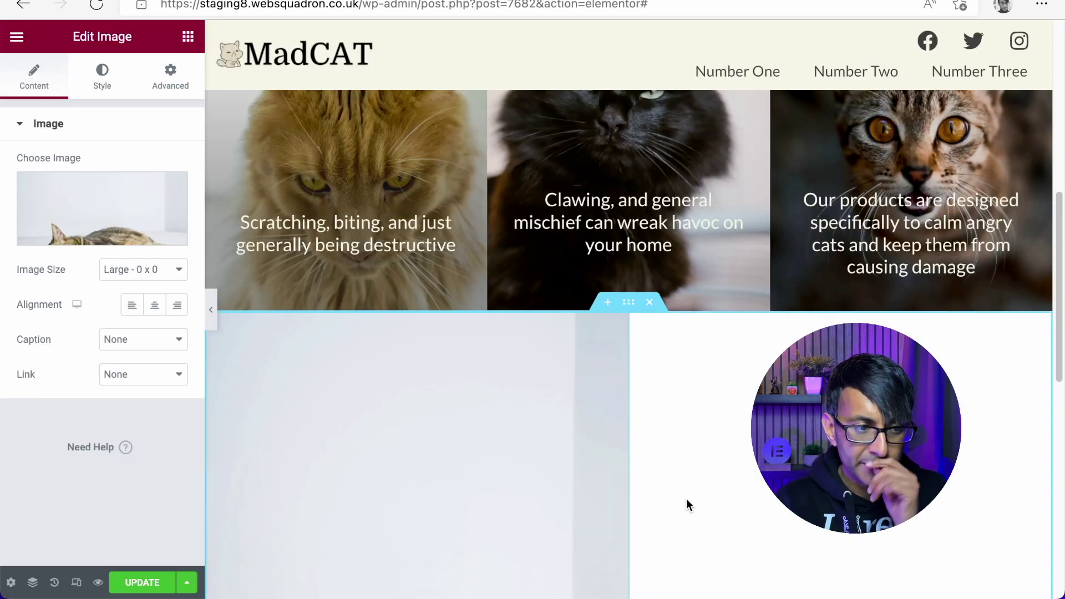
# - Set the image widget's size to Full
pyautogui.click(127, 271)
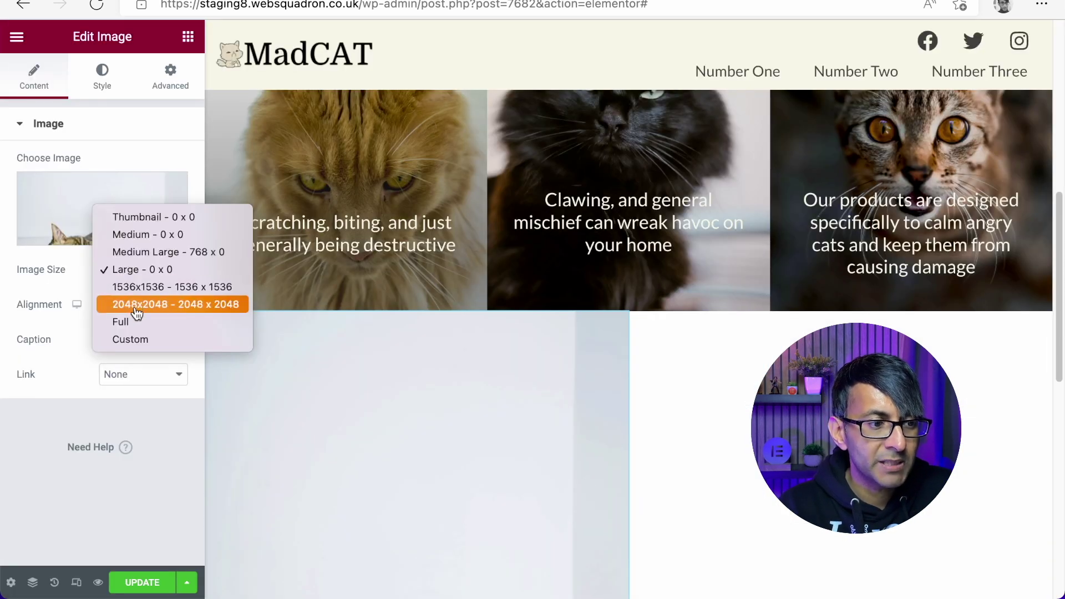
pyautogui.click(141, 323)
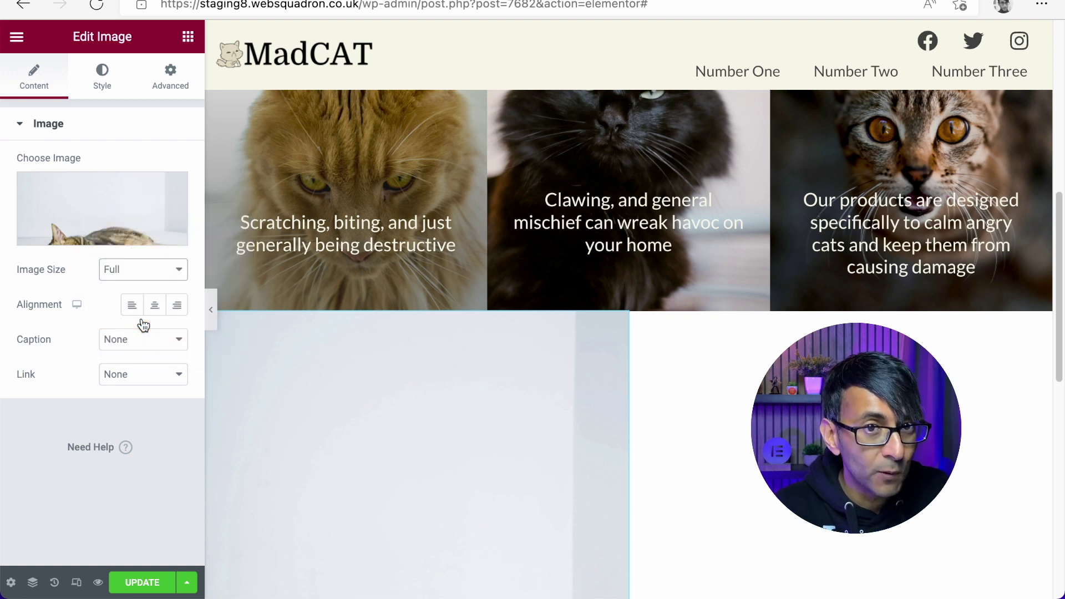
pyautogui.click(128, 272)
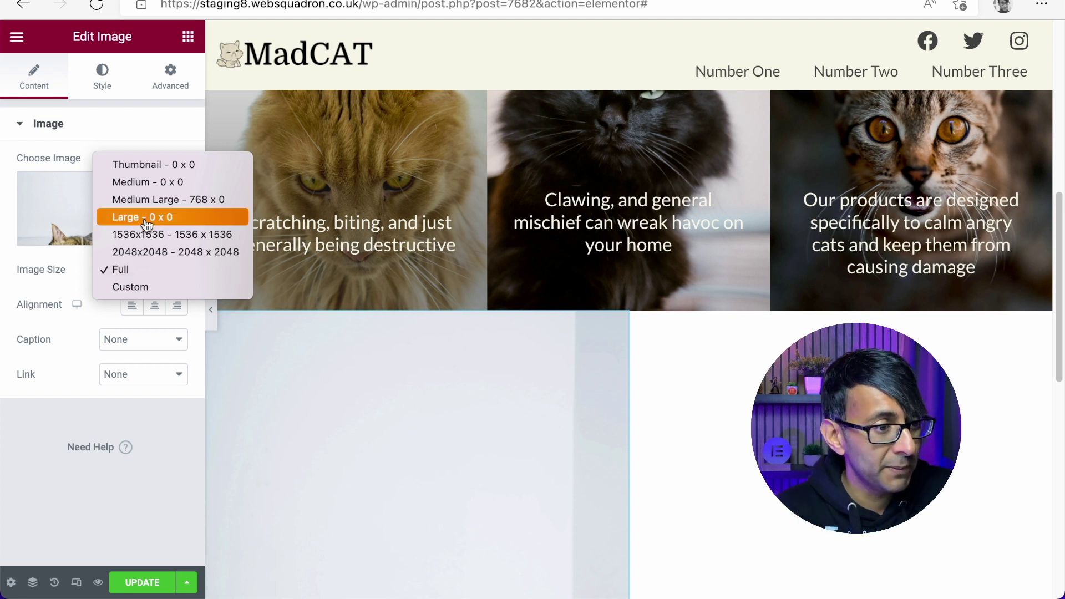
pyautogui.click(158, 270)
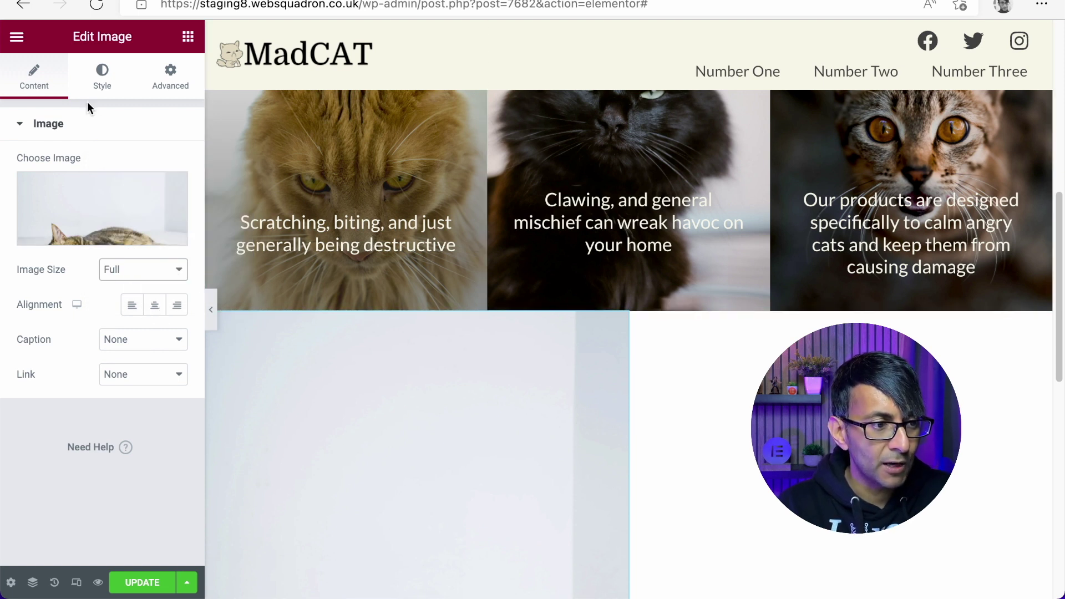
# - Look over the image's Style settings, then reopen the media library from Content
pyautogui.click(101, 89)
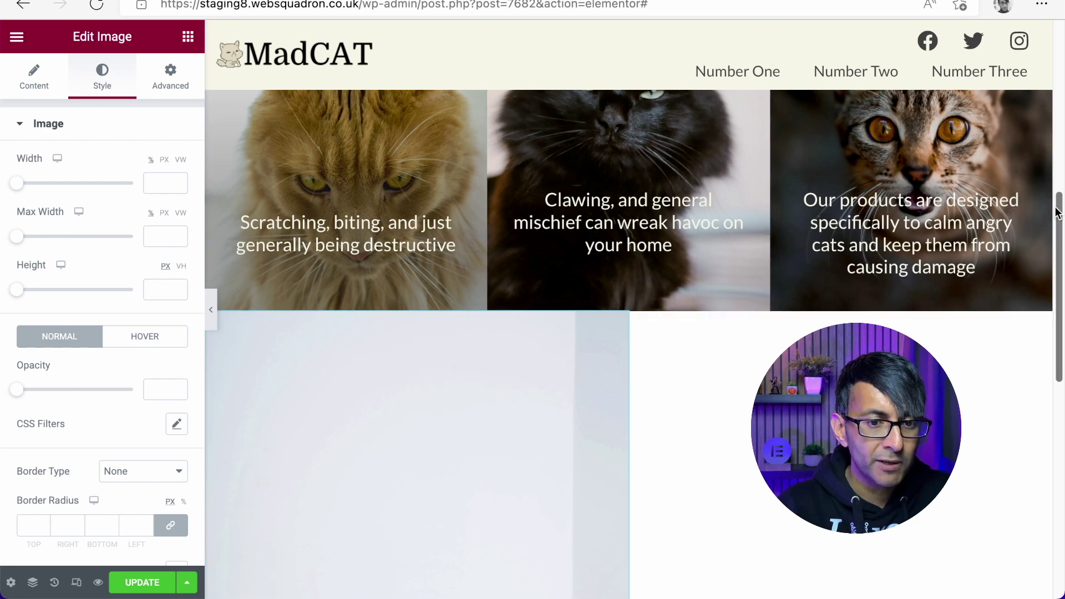
pyautogui.moveTo(1059, 208); pyautogui.dragTo(1058, 273)
pyautogui.scroll(-3, 630, 344)
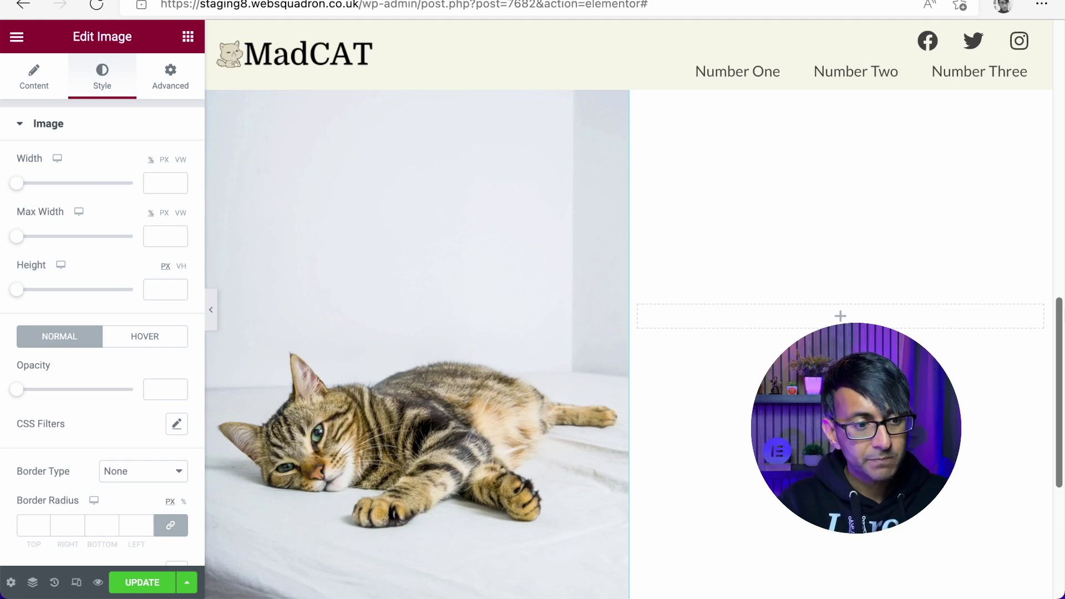
pyautogui.scroll(3, 428, 338)
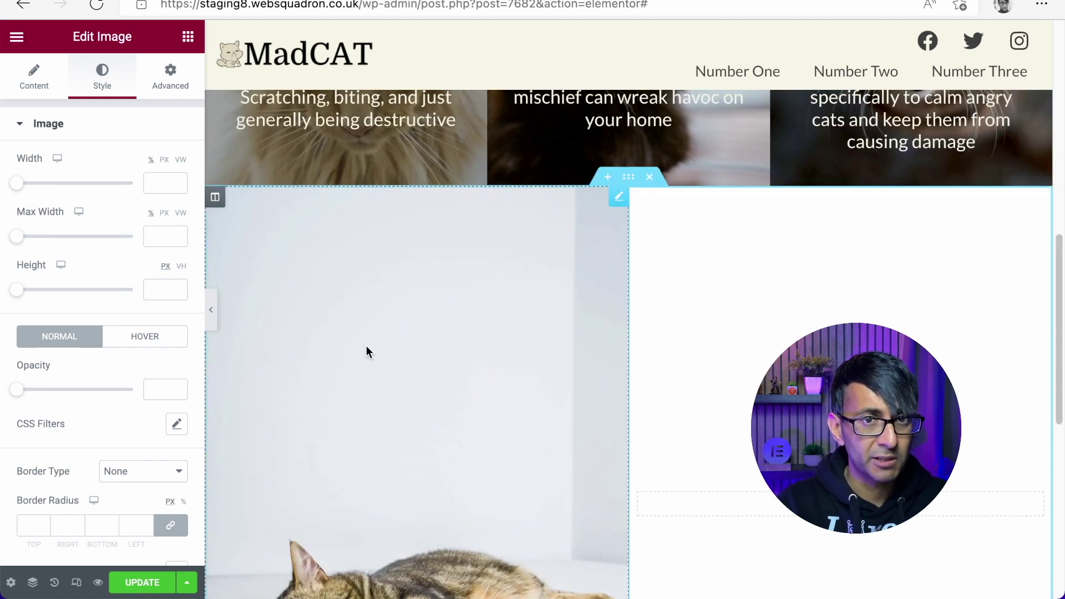
pyautogui.scroll(3, 208, 233)
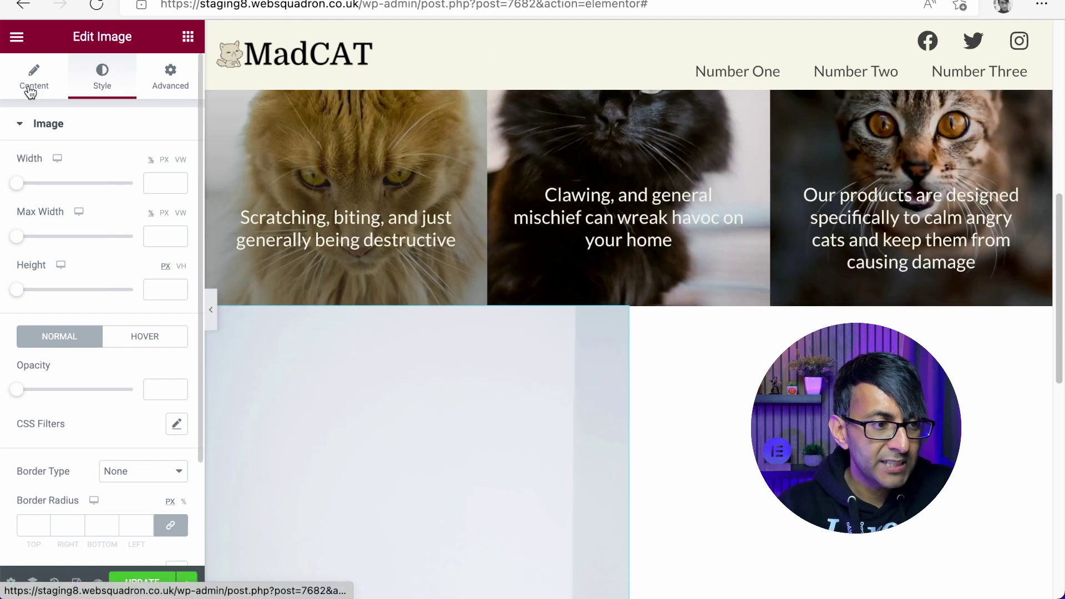
pyautogui.click(33, 83)
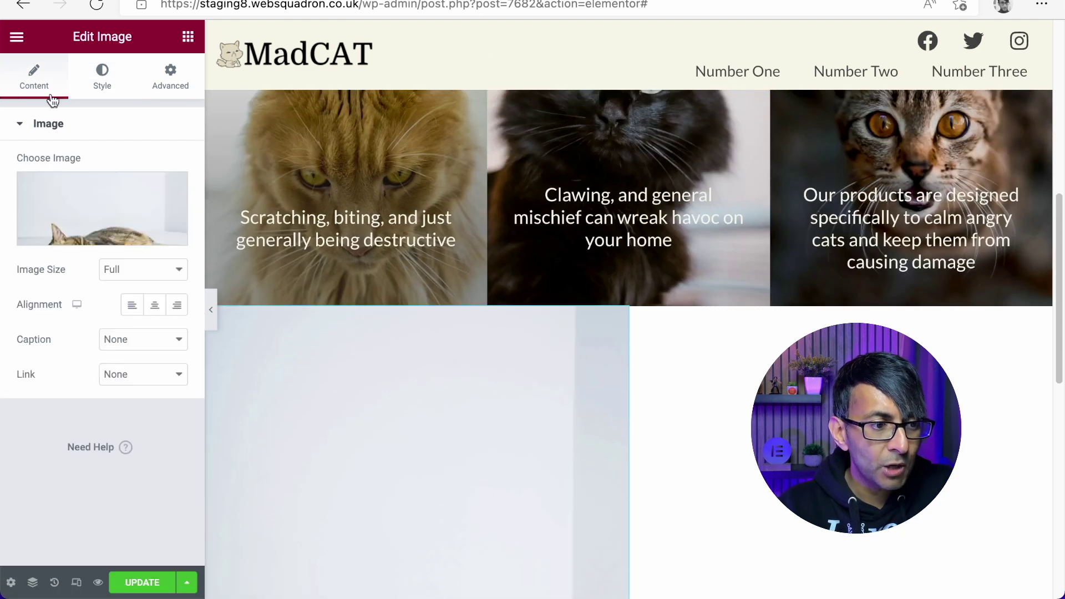
pyautogui.click(99, 215)
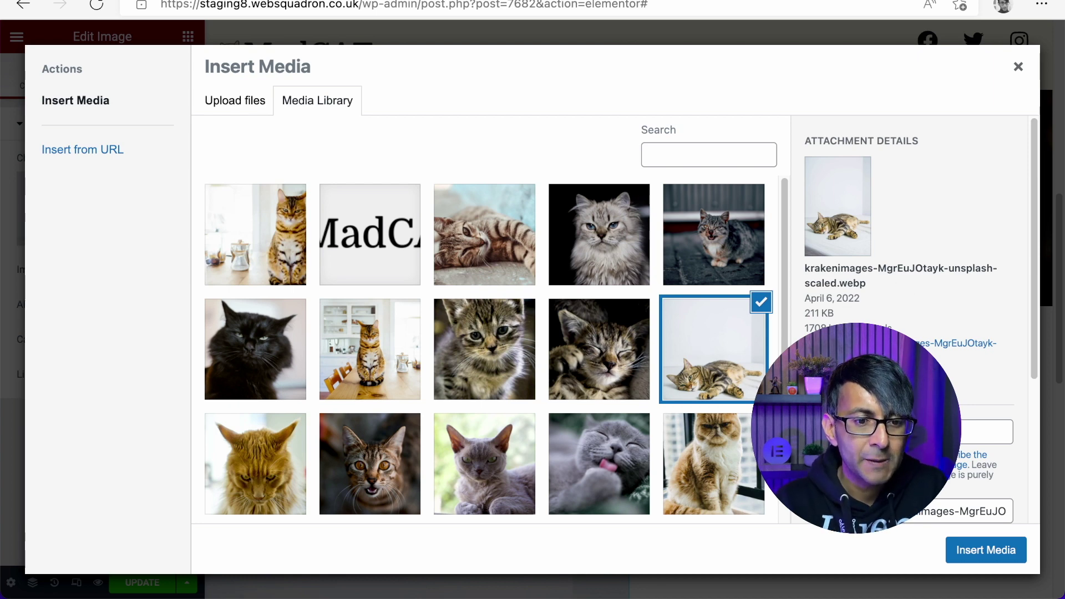
# - Open the lying-cat photo in the image editor and draw a crop area over it
pyautogui.click(827, 343)
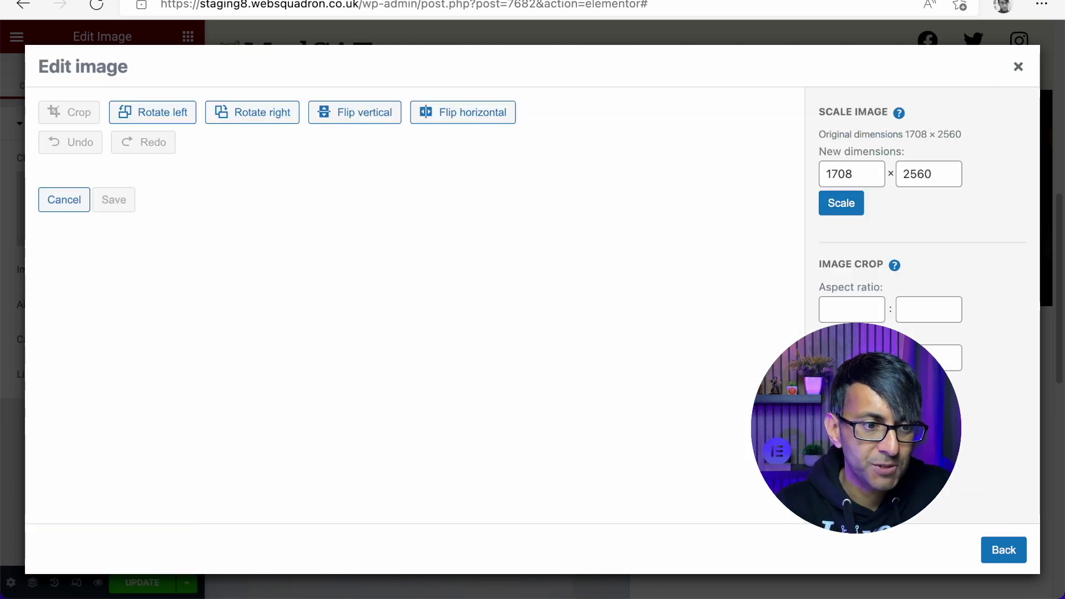
pyautogui.click(72, 114)
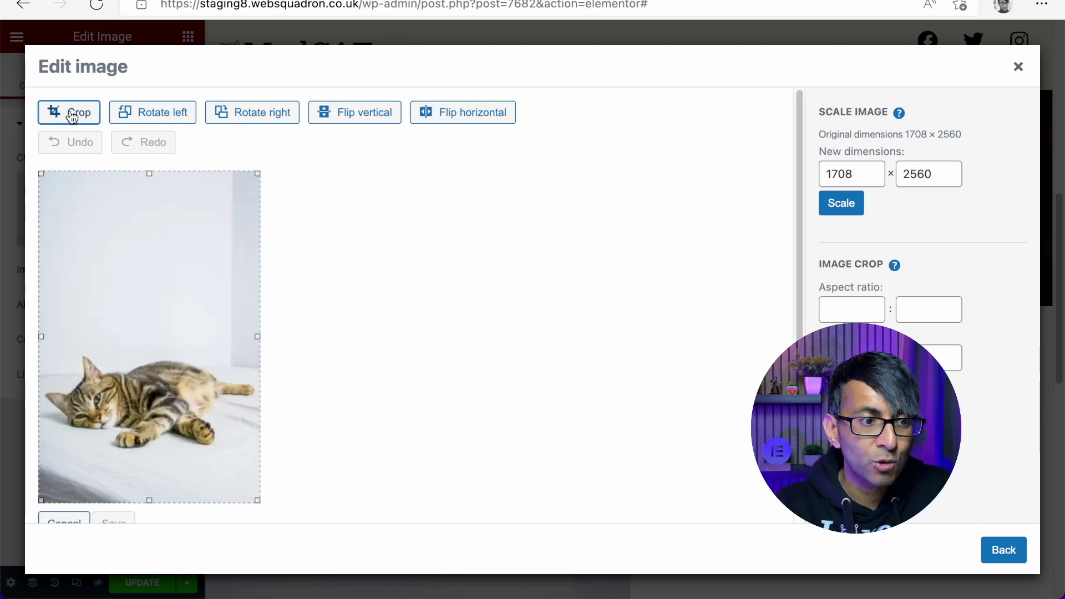
pyautogui.moveTo(148, 173); pyautogui.dragTo(151, 298)
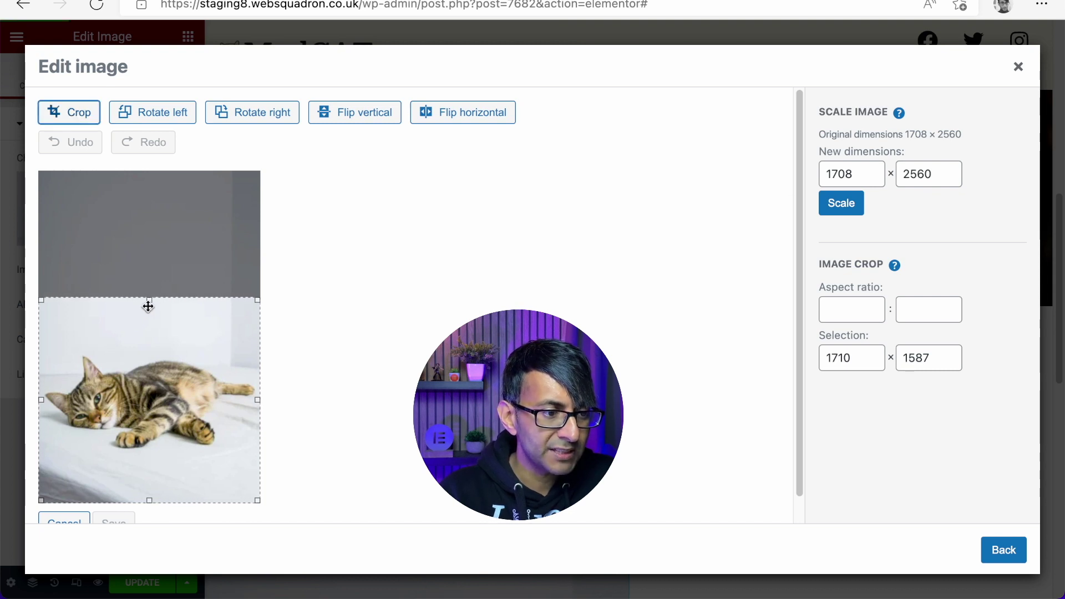
pyautogui.moveTo(149, 300); pyautogui.dragTo(147, 240)
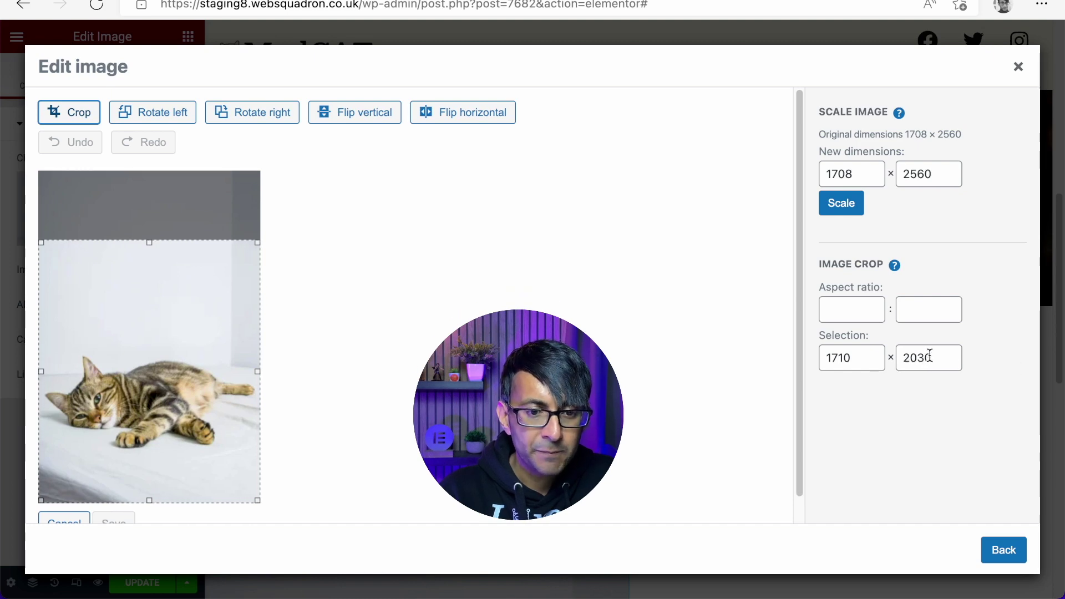
pyautogui.moveTo(911, 357); pyautogui.dragTo(939, 360)
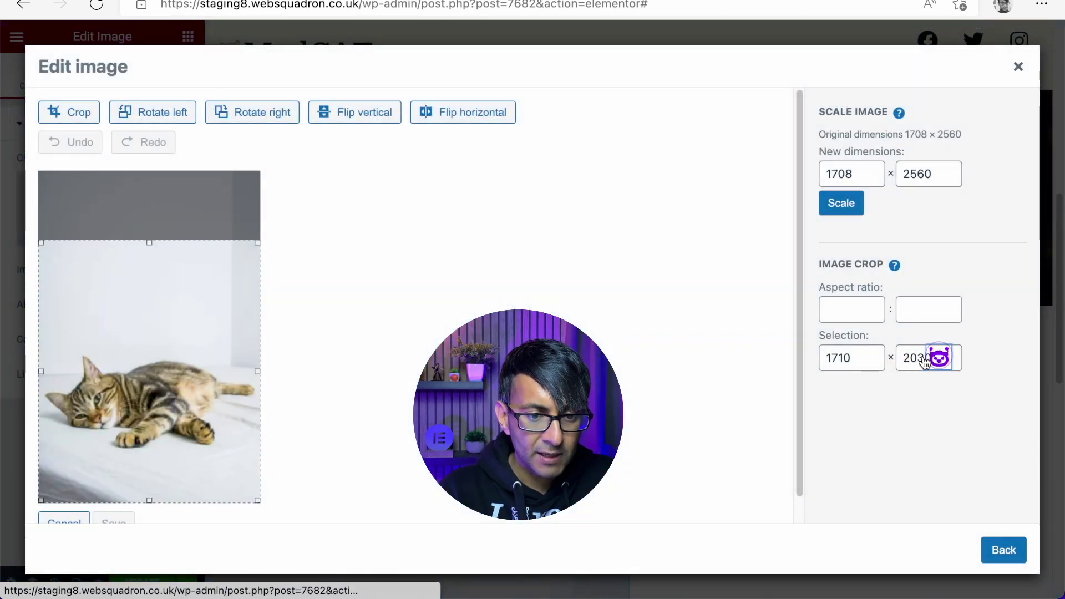
pyautogui.click(938, 358)
pyautogui.click(1049, 35)
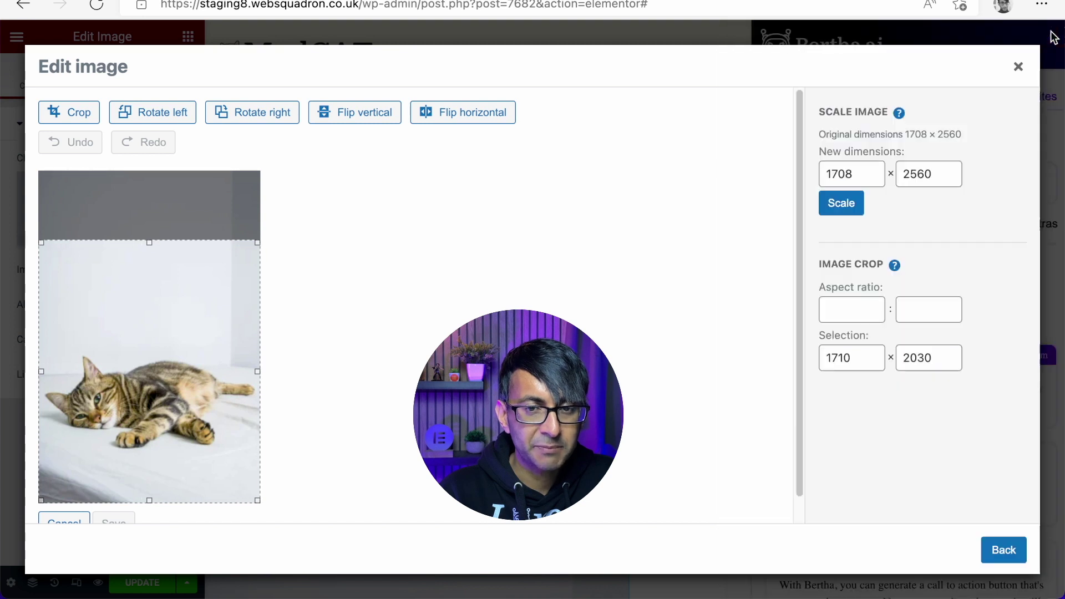
# - Make the crop a 1710 × 1710 square over the cat, apply it and save
pyautogui.doubleClick(910, 359)
pyautogui.write('1710')
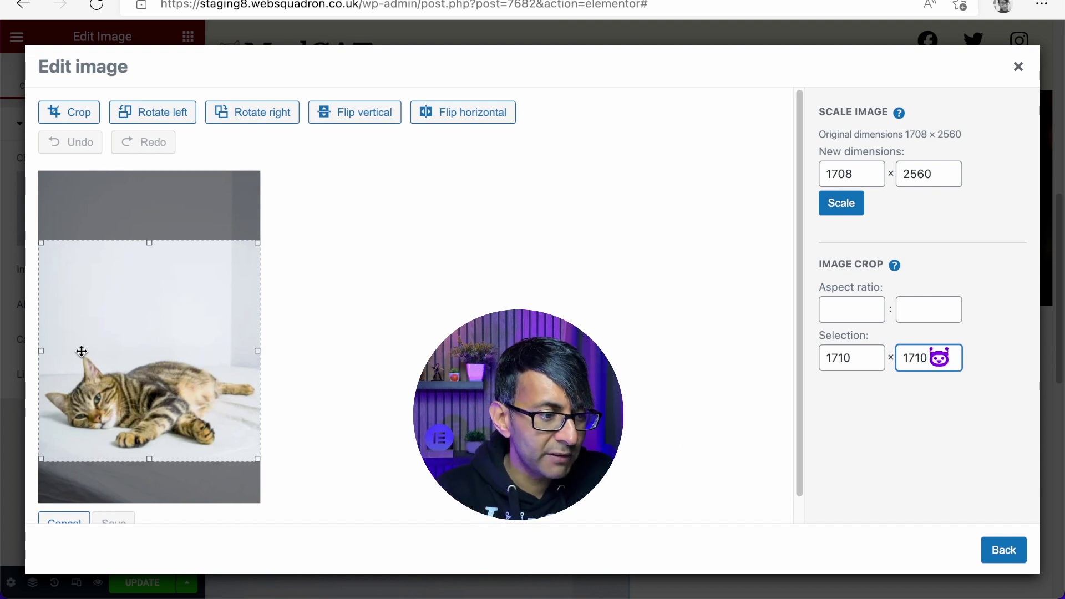
pyautogui.moveTo(81, 351); pyautogui.dragTo(112, 383)
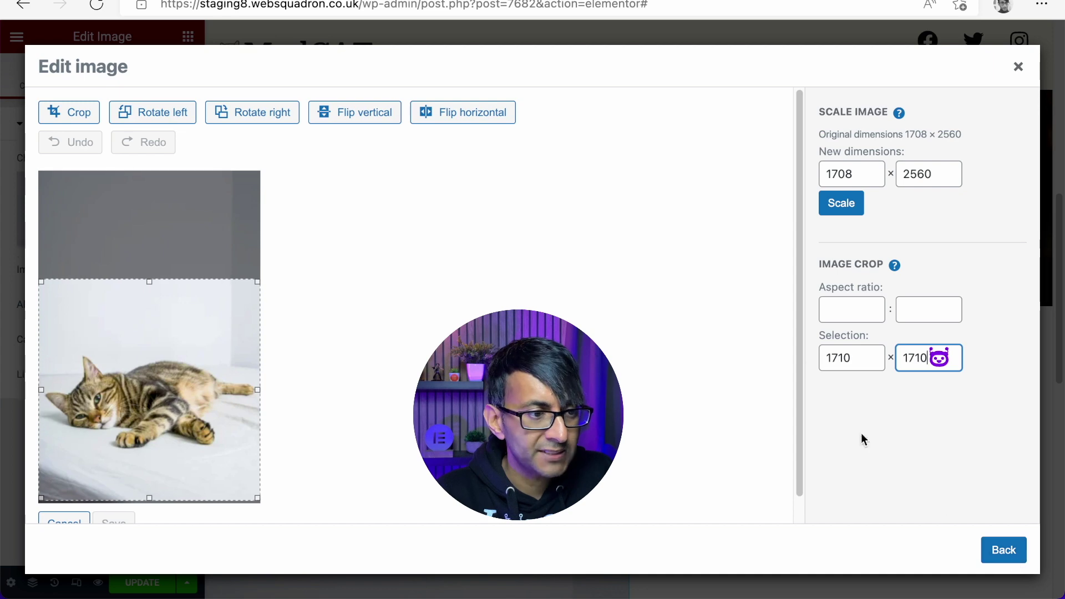
pyautogui.click(81, 113)
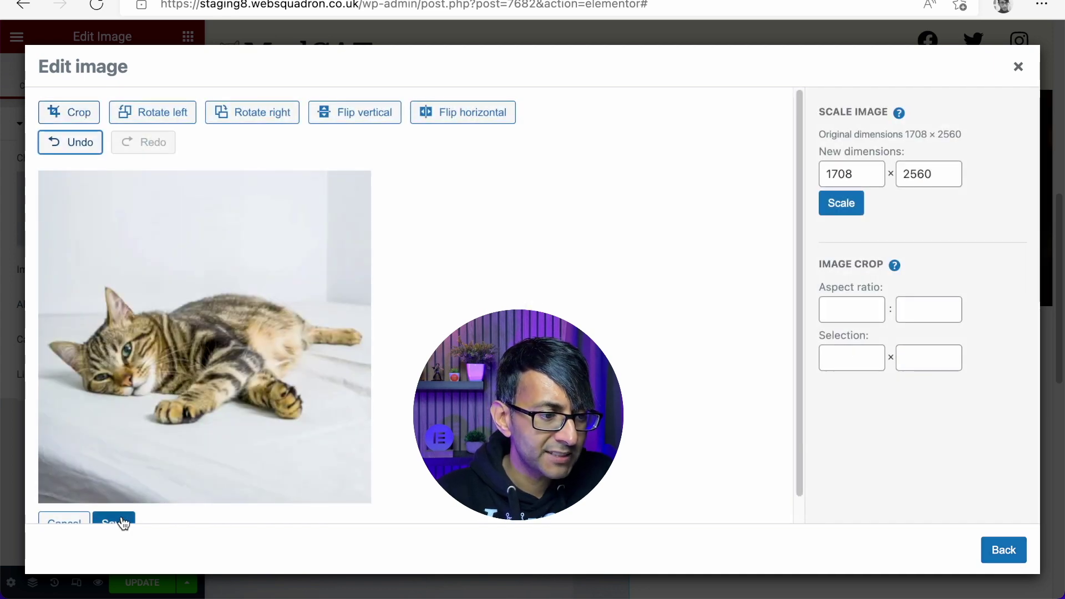
pyautogui.click(114, 521)
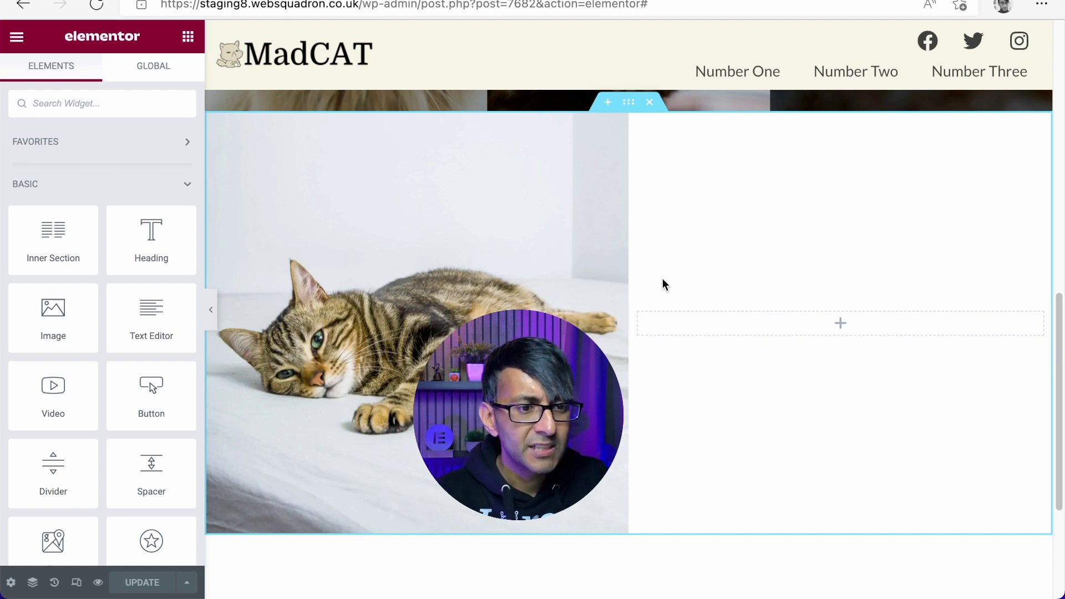
# - Scroll to review the cropped cat photo in the section, then select the first cat card's heading
pyautogui.scroll(7, 438, 276)
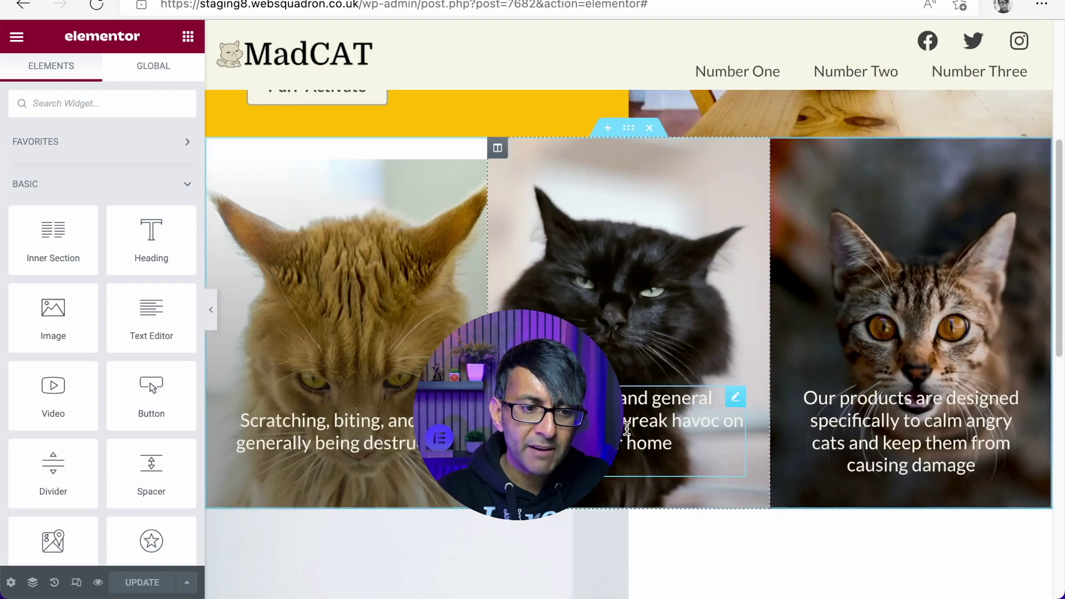
pyautogui.scroll(-3, 627, 429)
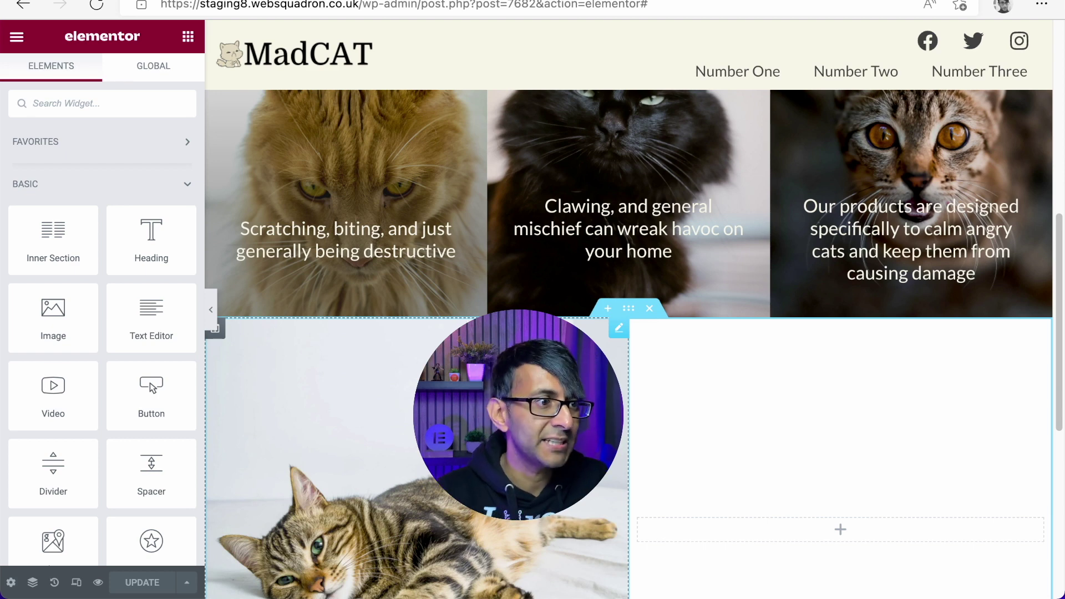
pyautogui.scroll(-1, 796, 333)
pyautogui.click(346, 179)
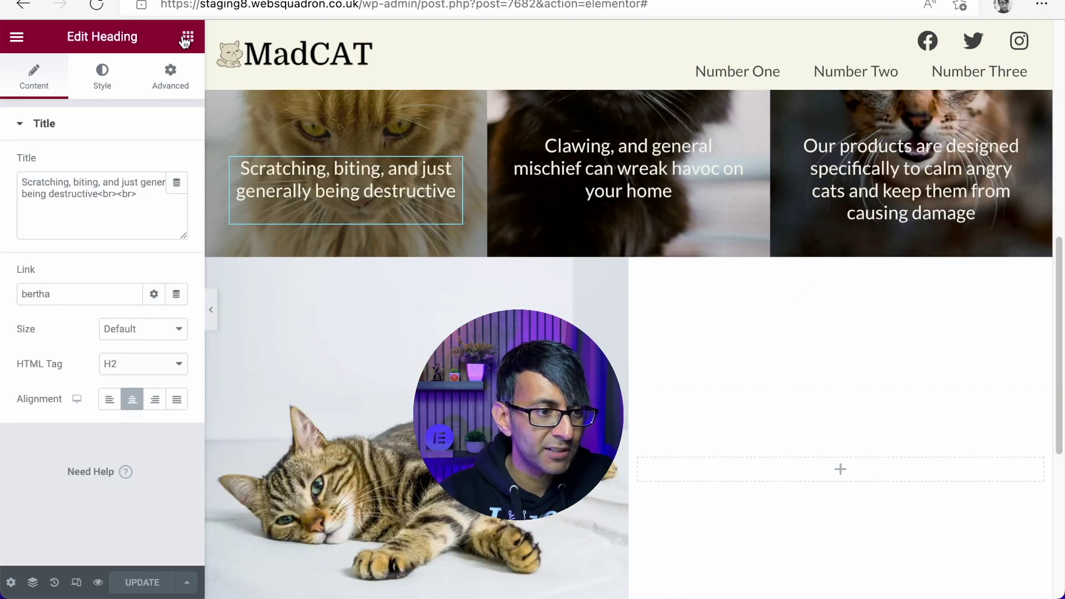
# - Add a Text Editor widget to the right column and delete its placeholder text
pyautogui.click(186, 38)
pyautogui.moveTo(135, 321); pyautogui.dragTo(850, 477)
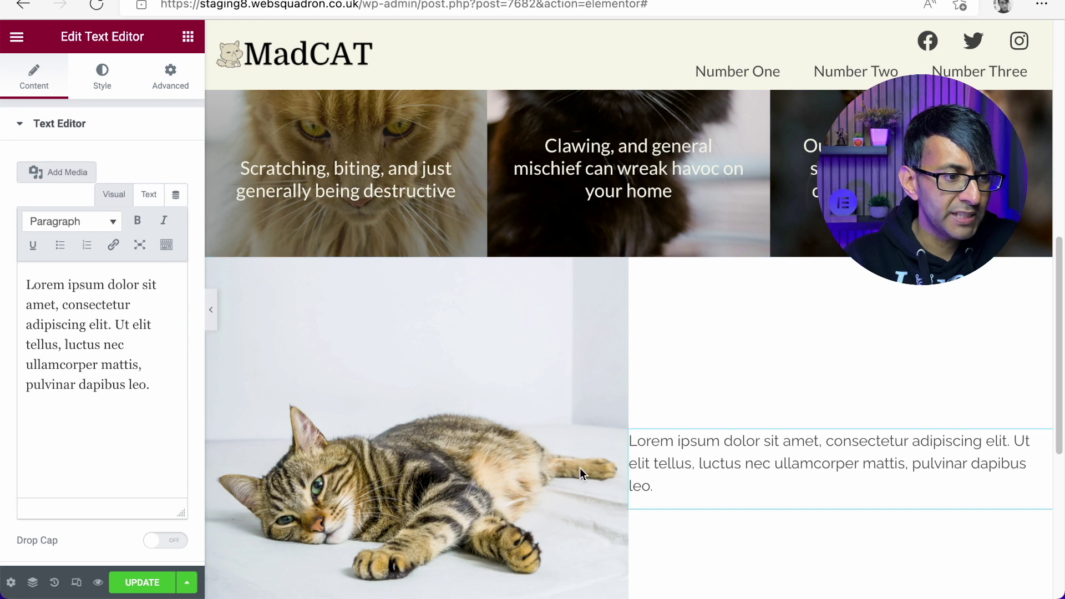
pyautogui.click(133, 374)
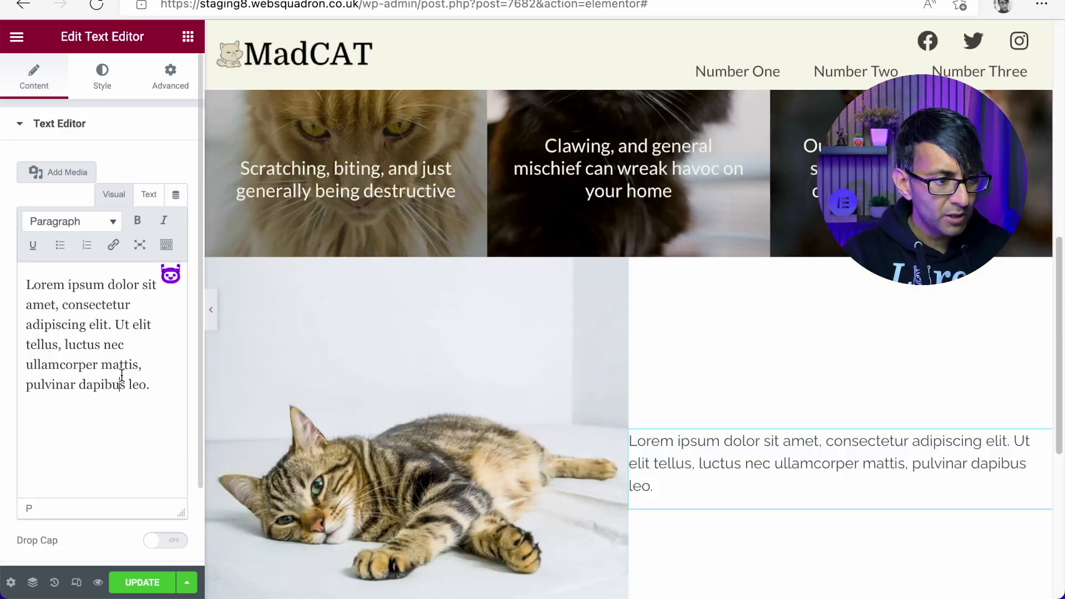
pyautogui.hotkey('ctrl', 'a')
pyautogui.press('BackSpace')
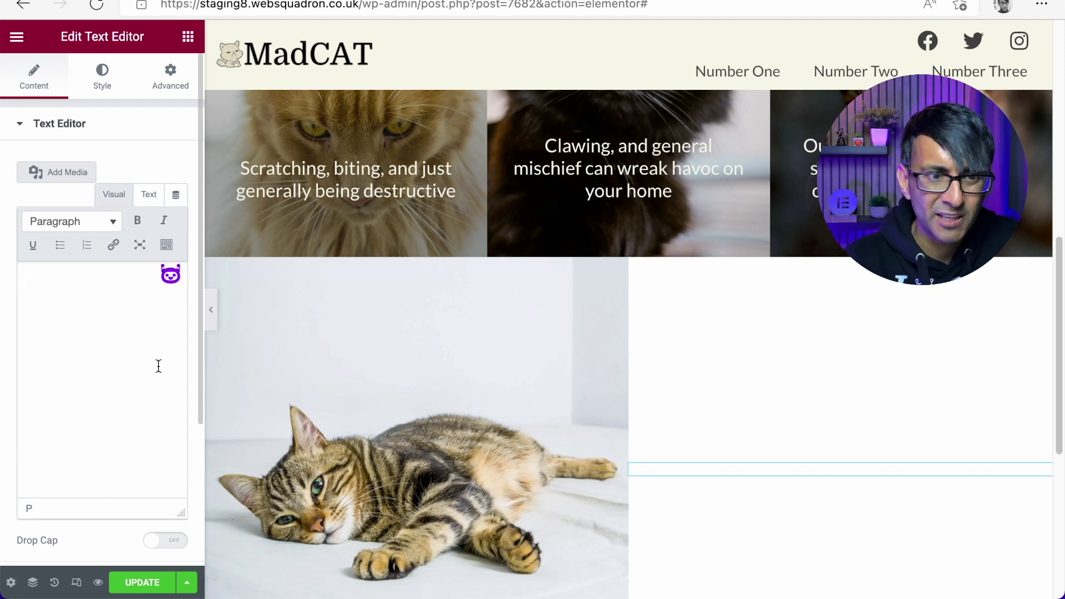
# - Generate paragraph ideas in Bertha.ai's Paragraph Generator for 'This is how you calm your cat'
pyautogui.click(170, 283)
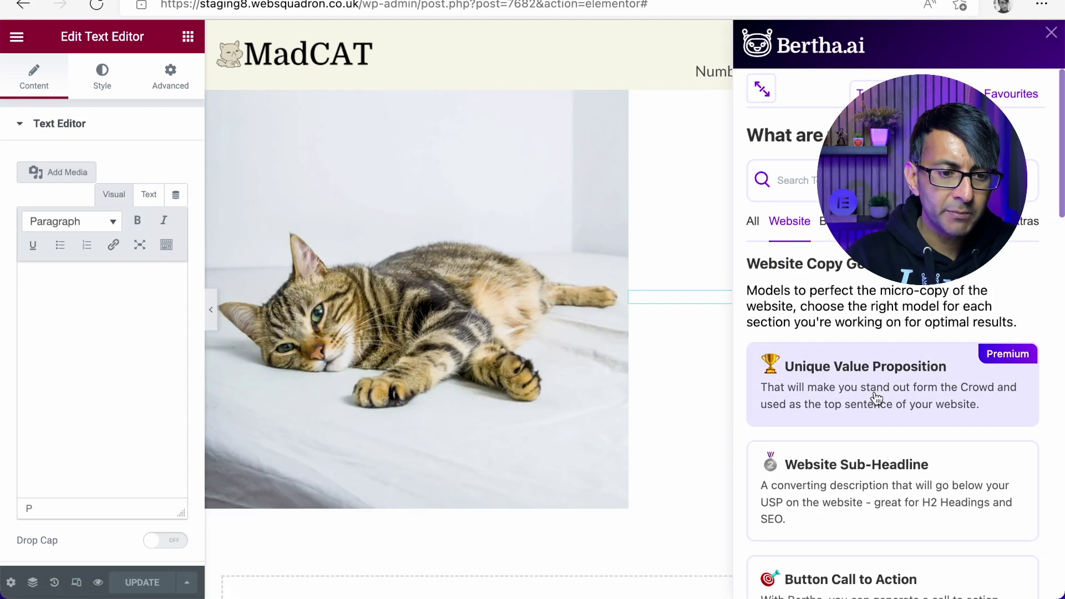
pyautogui.scroll(-10, 875, 398)
pyautogui.scroll(1, 877, 397)
pyautogui.scroll(1, 878, 395)
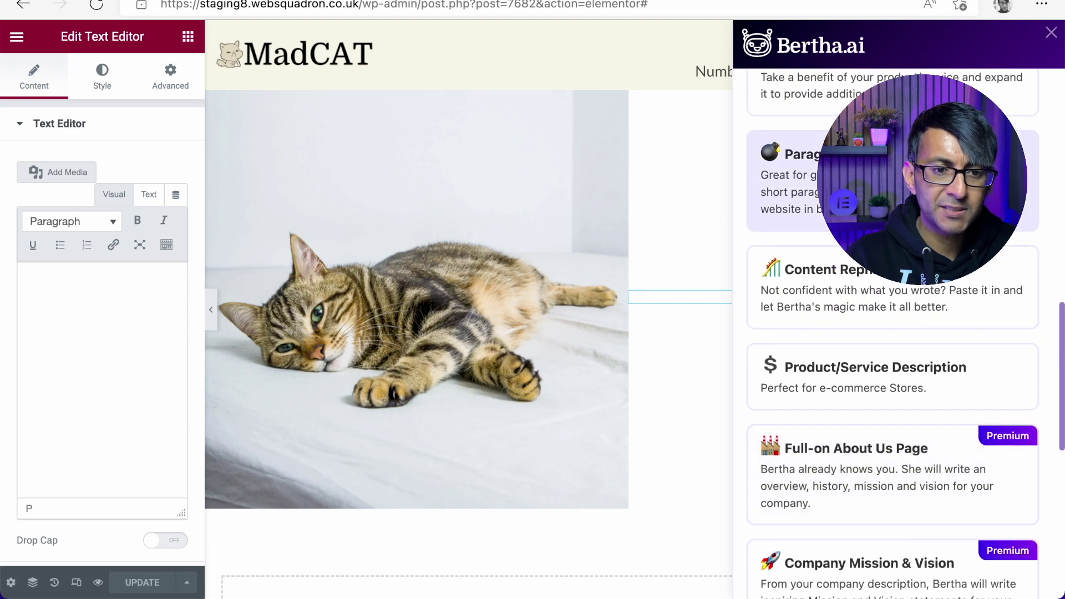
pyautogui.click(894, 183)
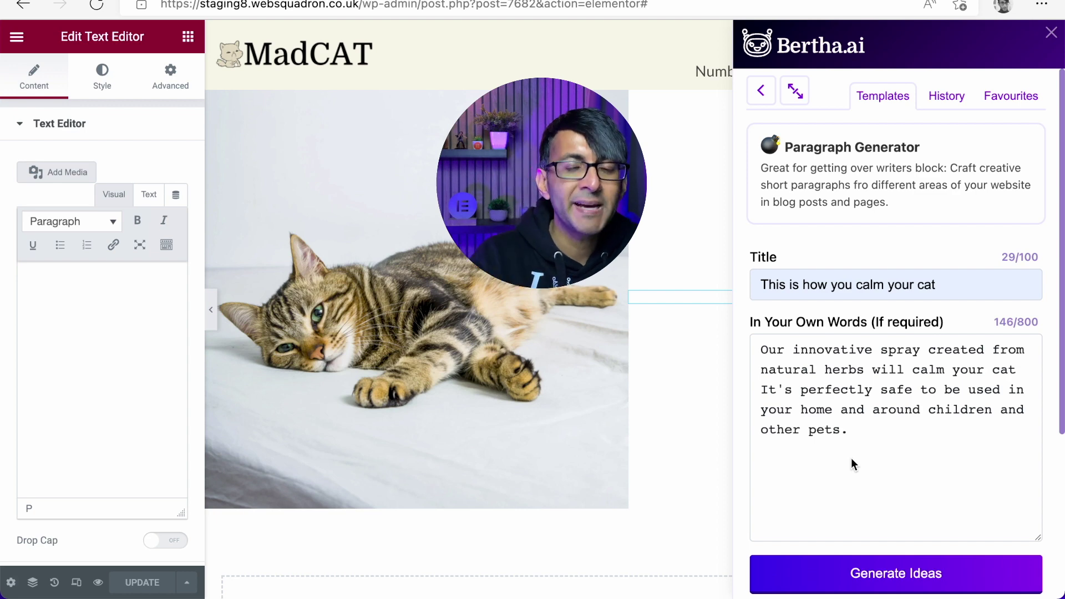
pyautogui.click(904, 577)
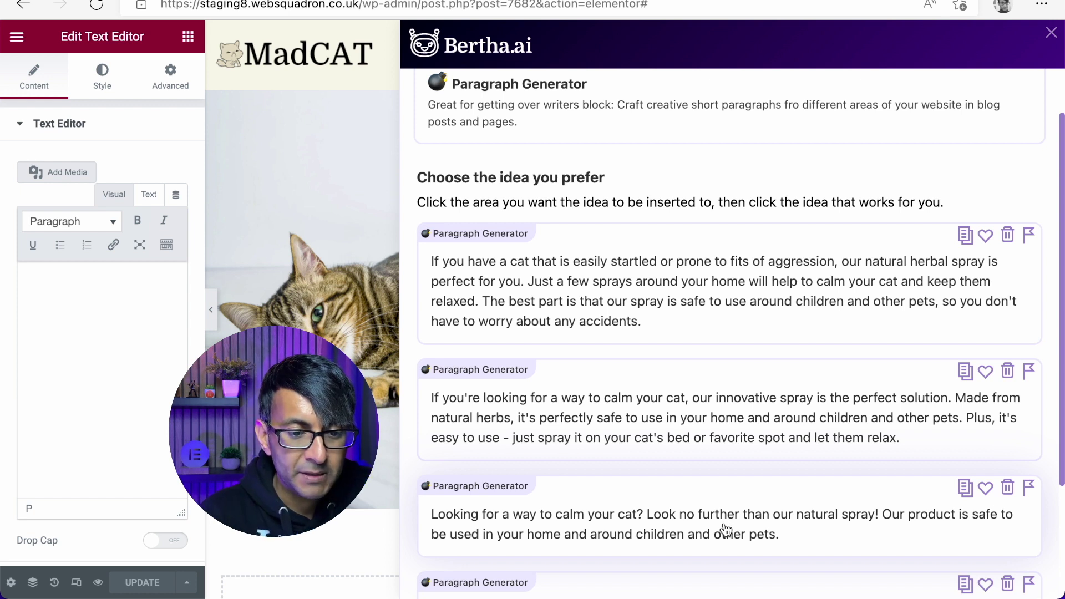
# - Insert Bertha.ai's third suggestion, 'Looking for a way to calm your cat?', into the text block
pyautogui.click(732, 525)
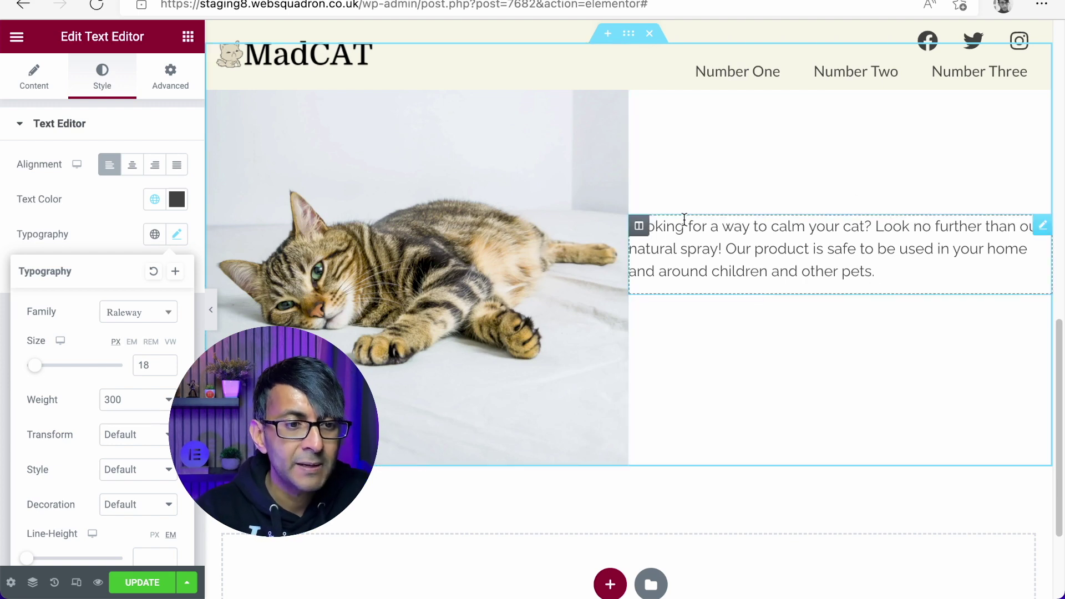
pyautogui.scroll(3, 729, 224)
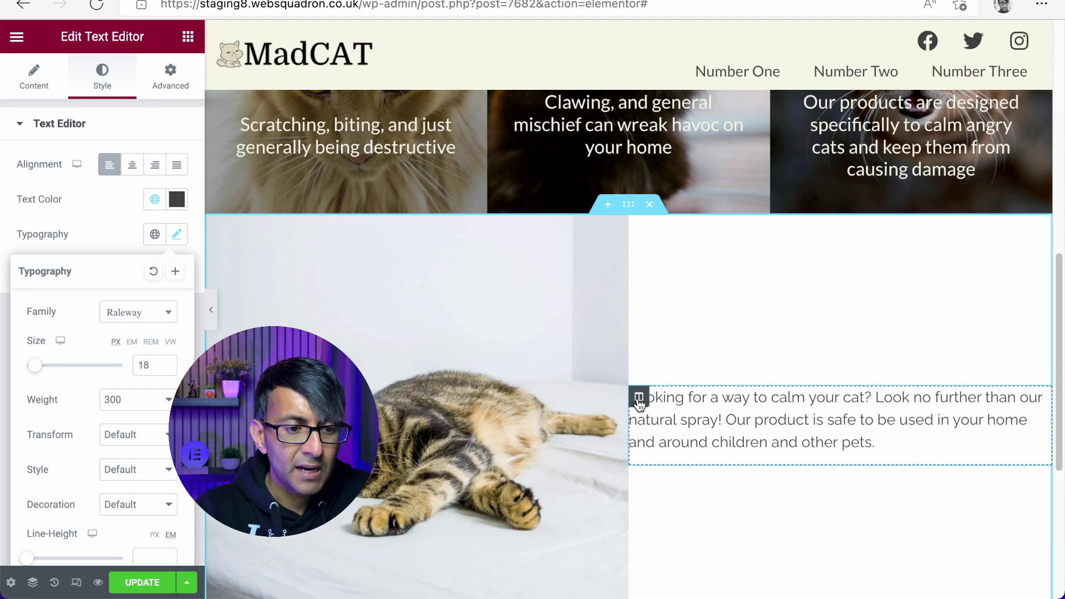
# - Give the text column linked padding of 30 px on all sides
pyautogui.click(639, 398)
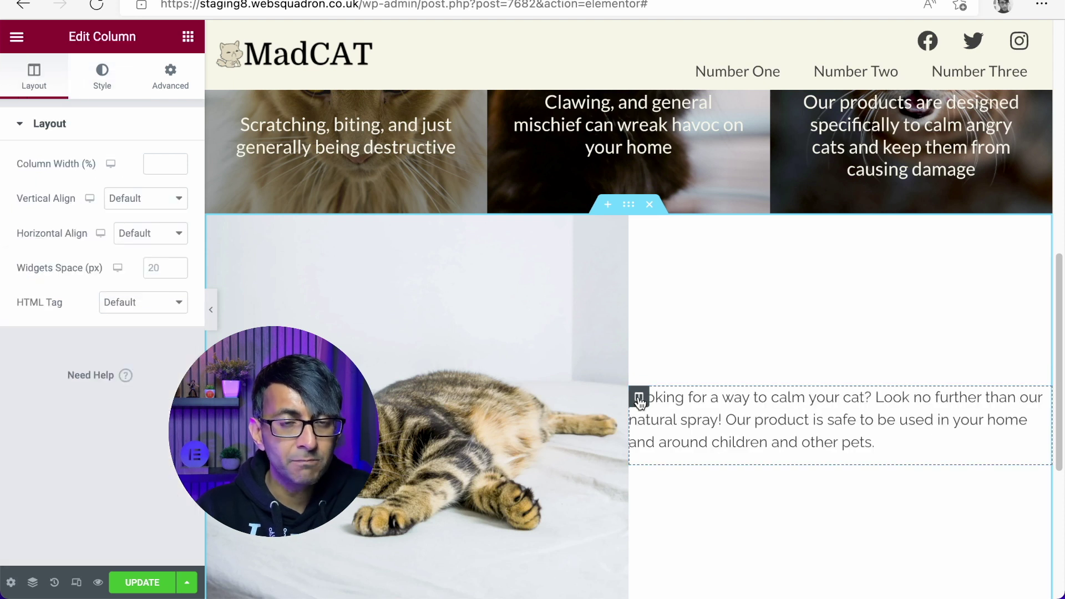
pyautogui.click(161, 85)
pyautogui.click(171, 184)
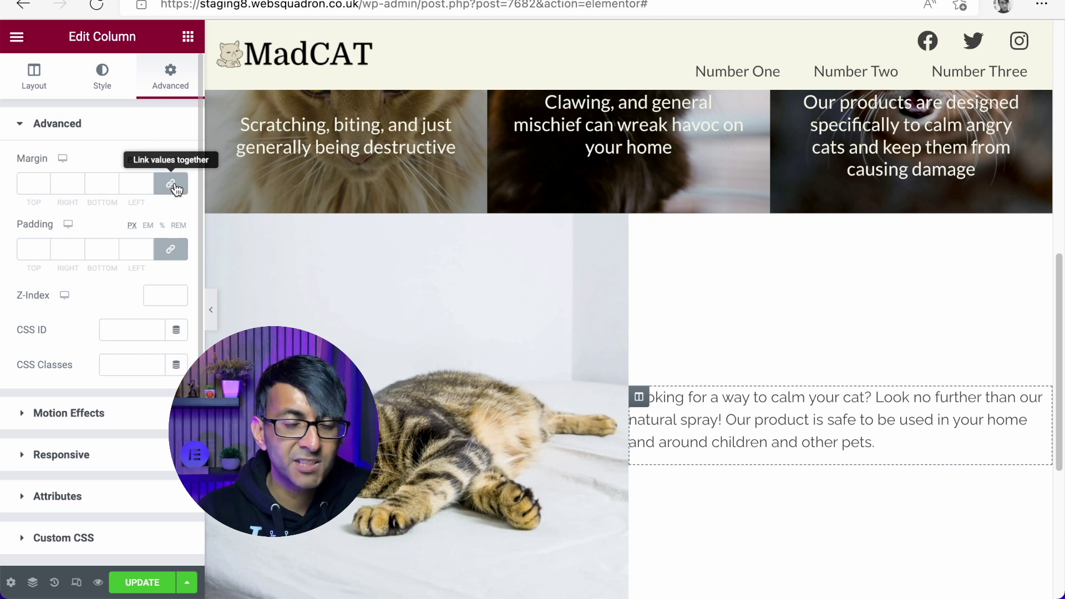
pyautogui.click(171, 249)
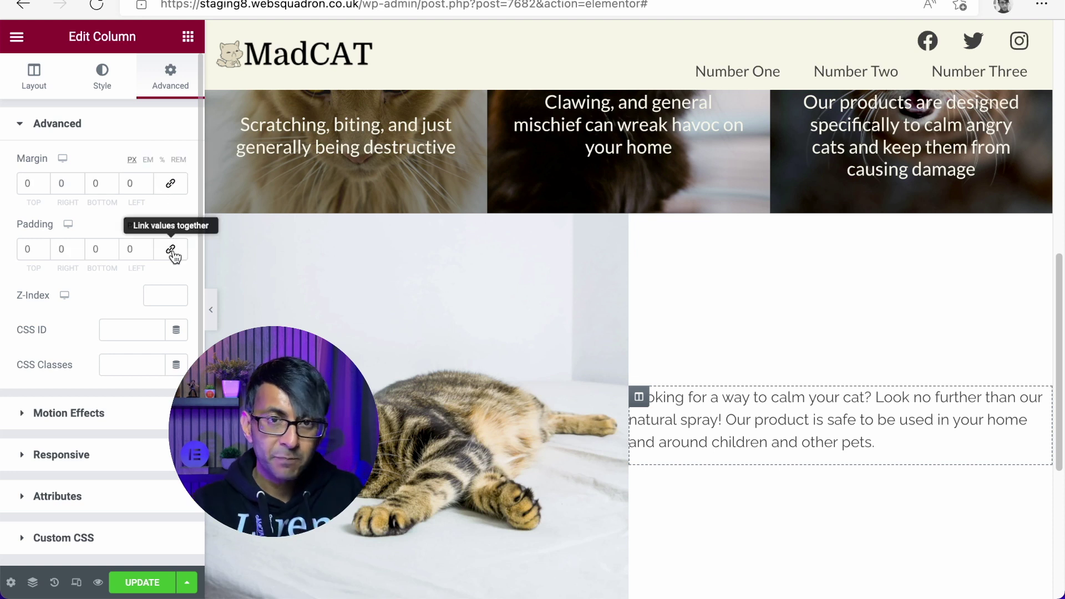
pyautogui.click(173, 249)
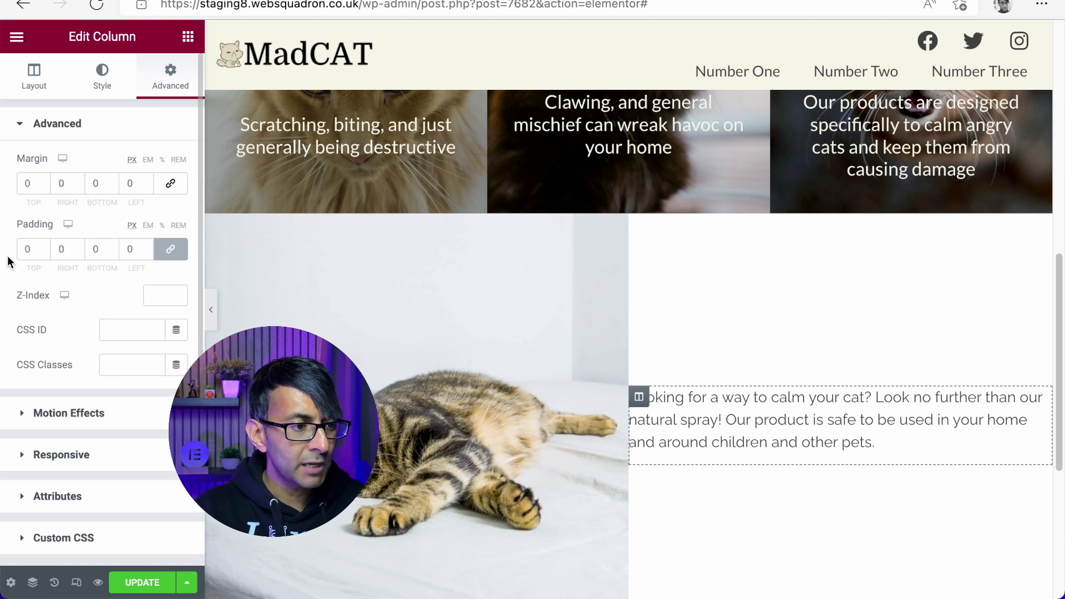
pyautogui.moveTo(35, 247); pyautogui.dragTo(17, 246)
pyautogui.write('30')
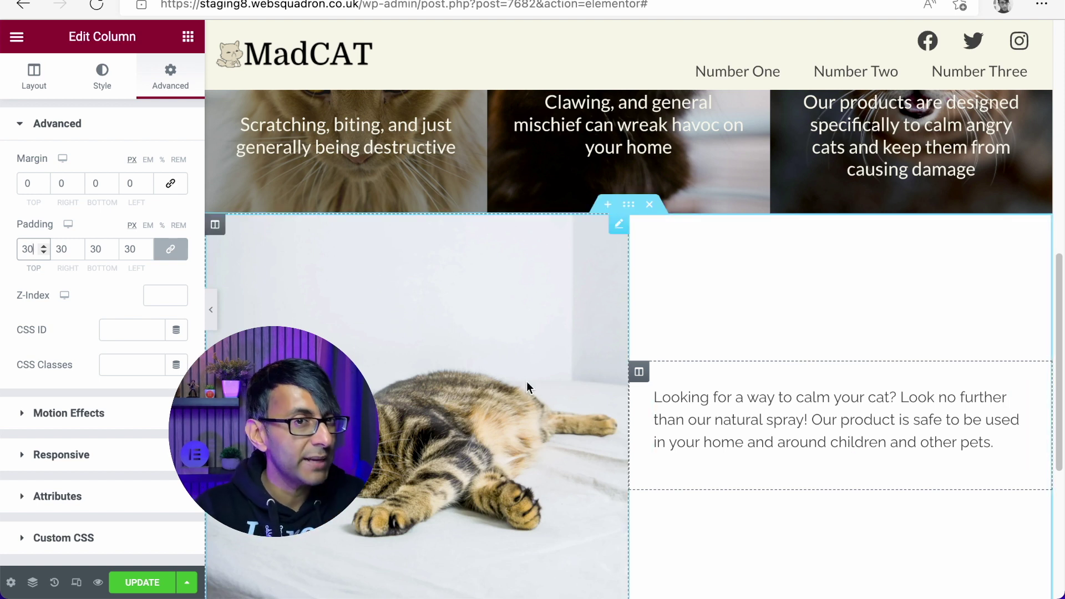
# - Give the cat-photo column 30 px padding on all sides
pyautogui.click(216, 226)
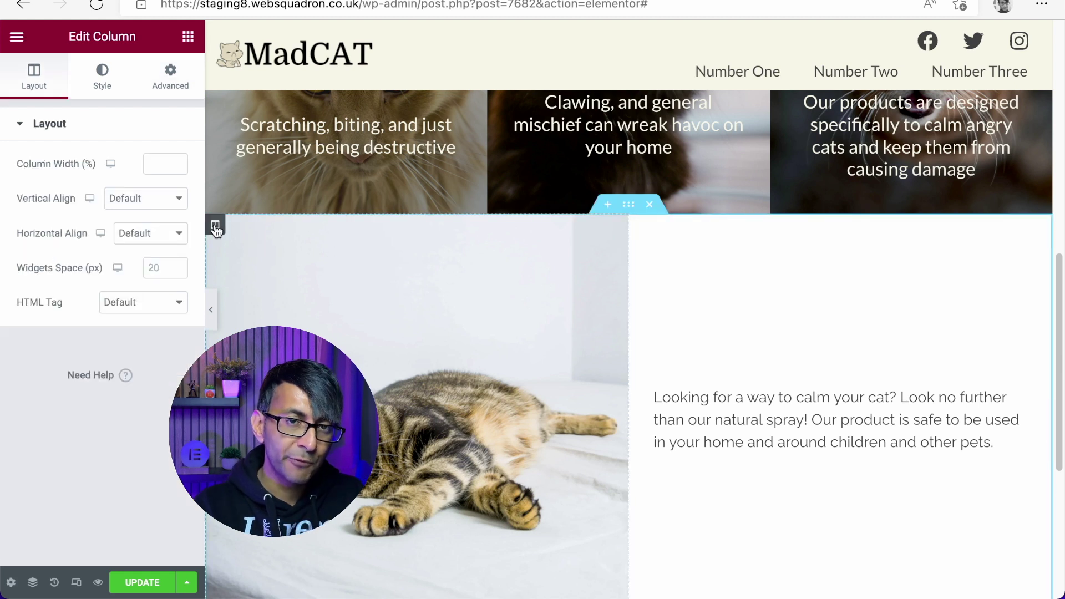
pyautogui.click(162, 81)
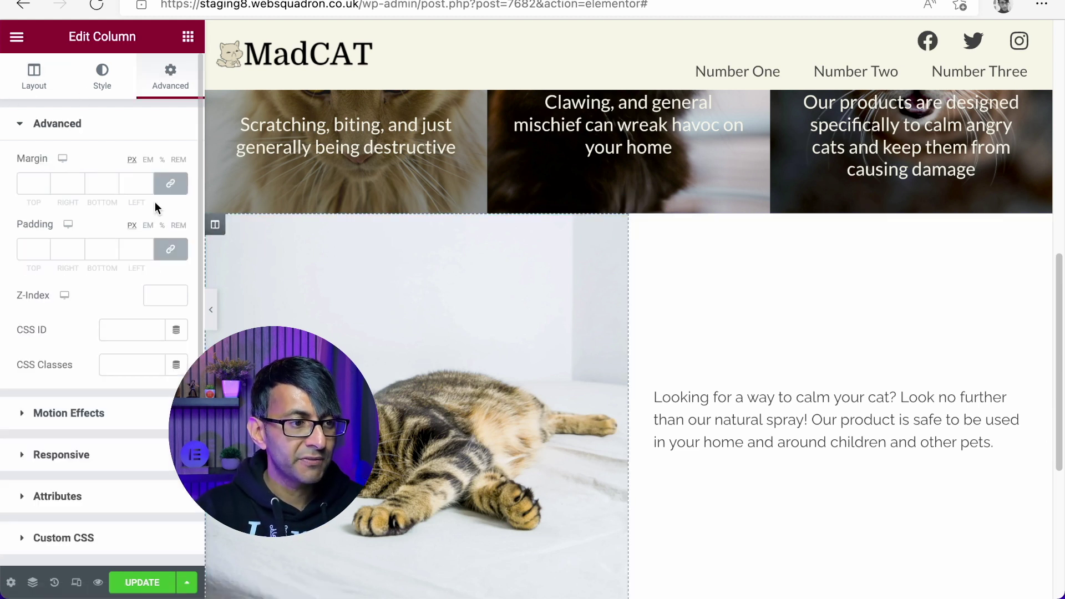
pyautogui.click(31, 252)
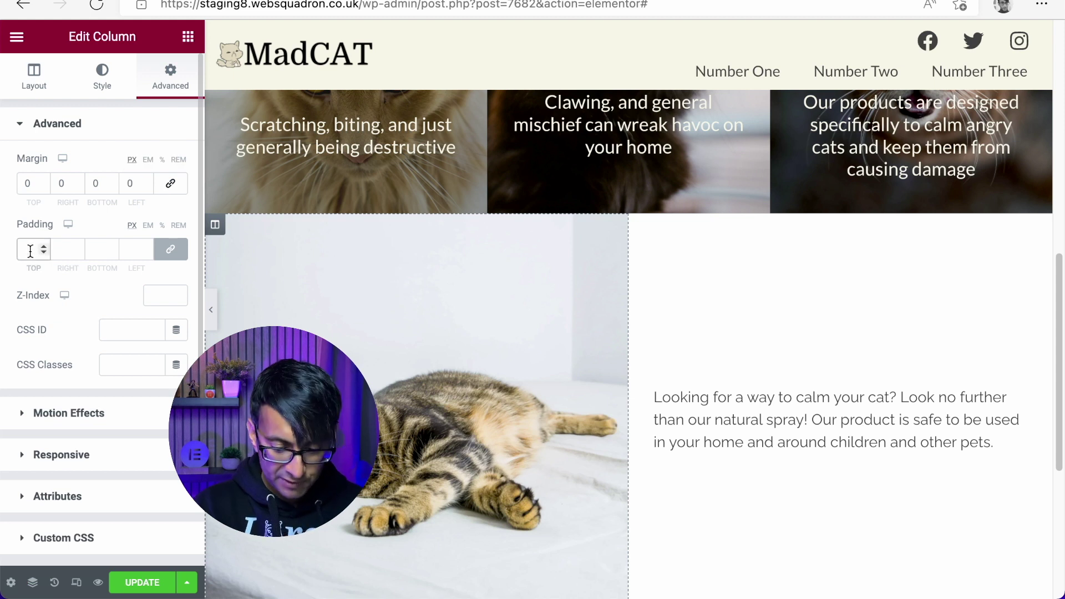
pyautogui.write('30')
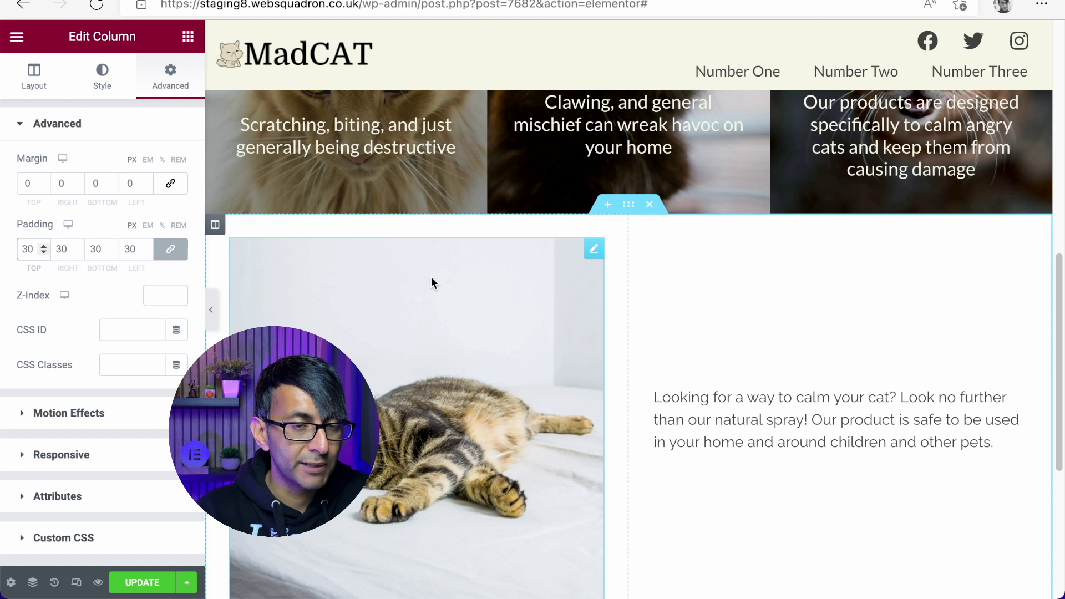
pyautogui.click(592, 252)
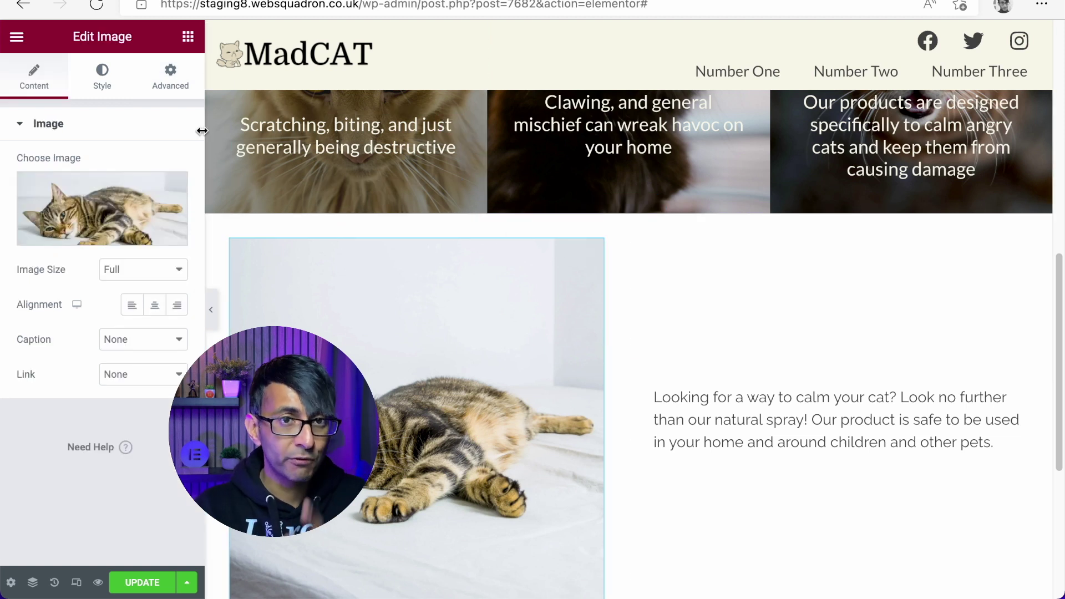
# - In the cat photo's Style settings, set Width to 225 px and Max Width to 225 px
pyautogui.click(107, 84)
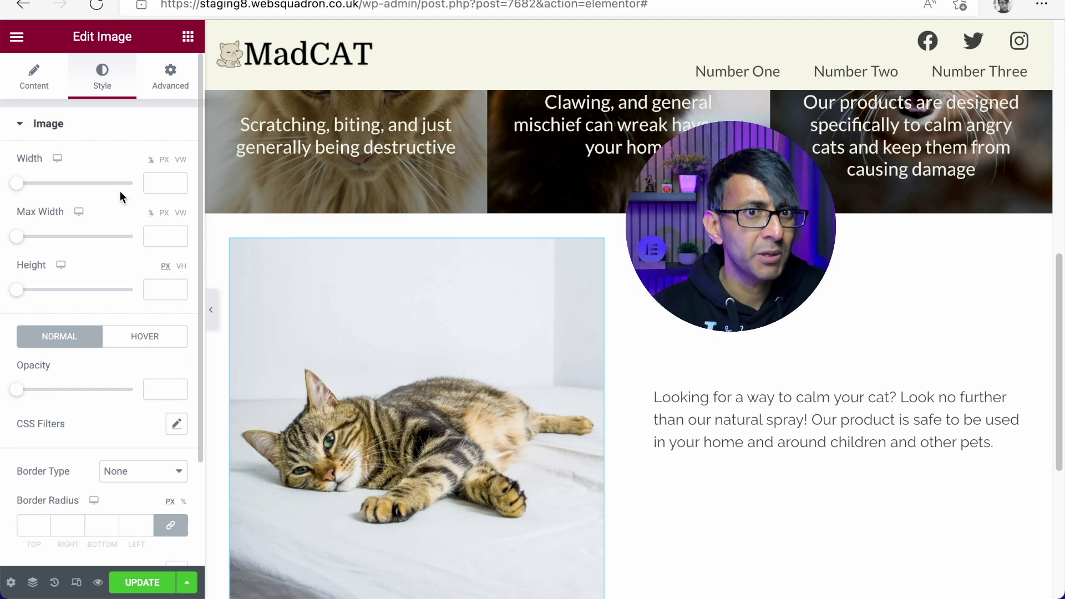
pyautogui.moveTo(23, 192); pyautogui.dragTo(86, 198)
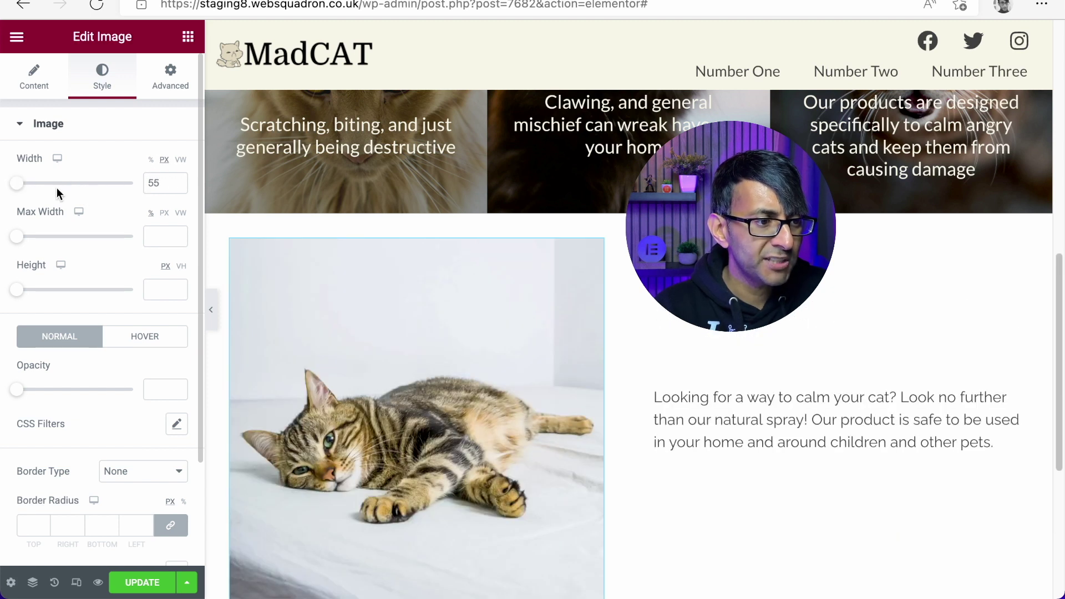
pyautogui.moveTo(14, 184); pyautogui.dragTo(39, 192)
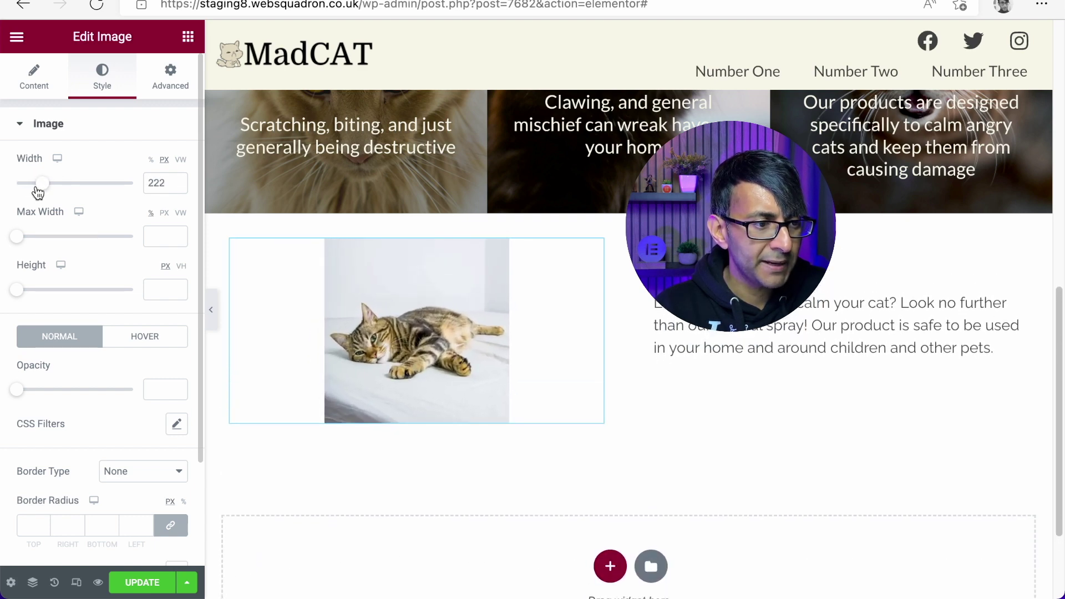
pyautogui.click(167, 183)
pyautogui.write('225')
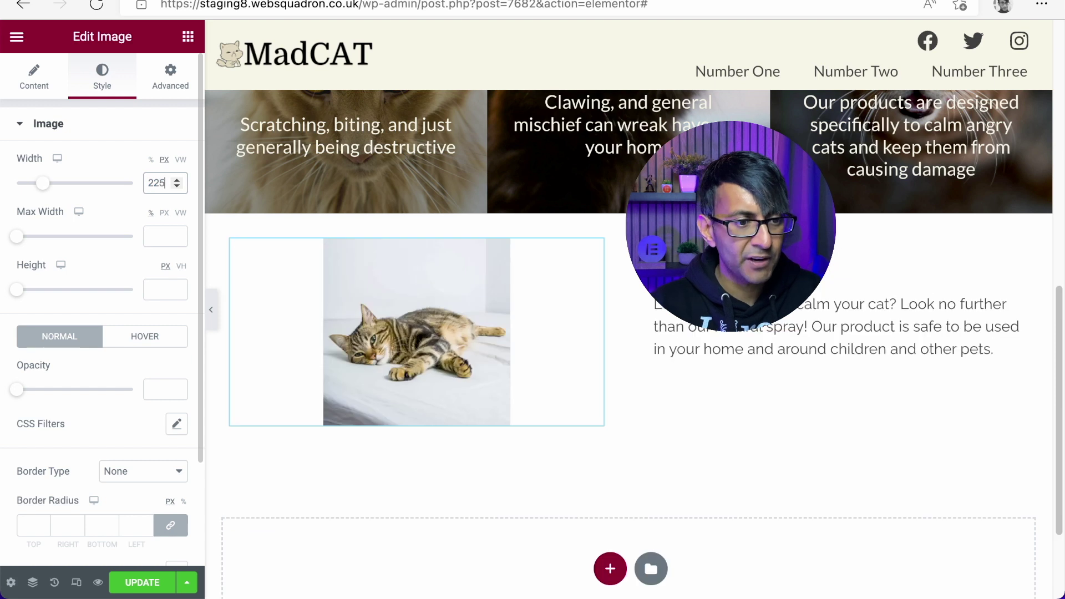
pyautogui.click(158, 234)
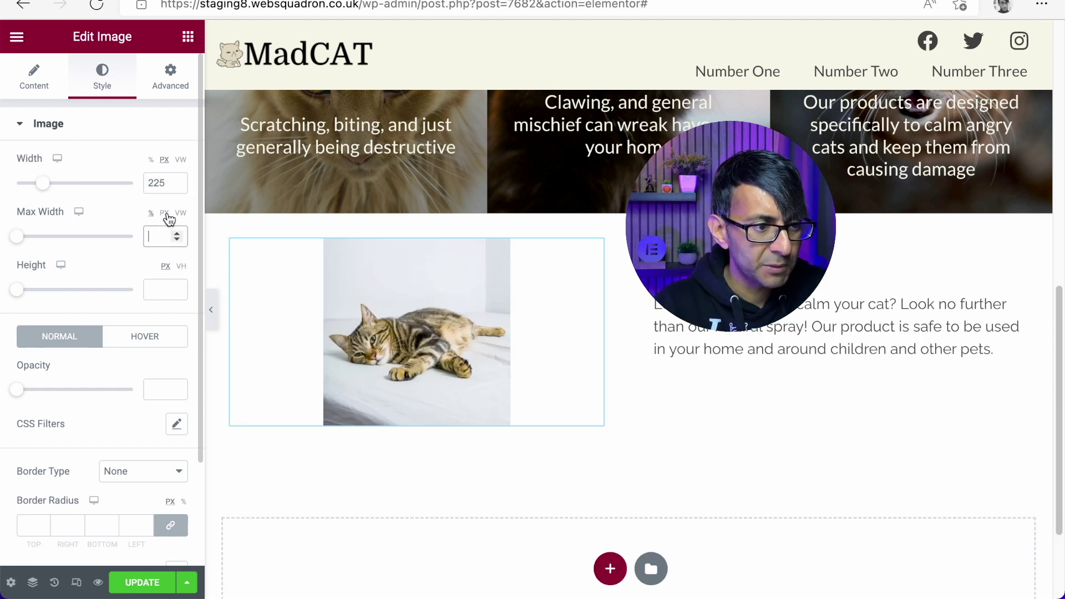
pyautogui.write('225')
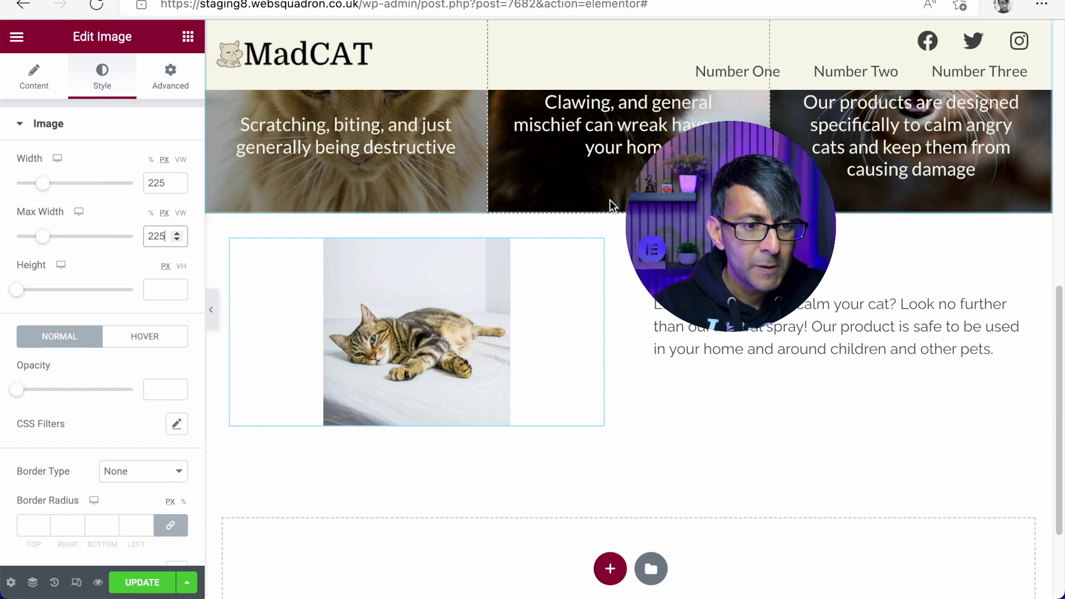
# - Select the photo-and-text section and drag its boxed Width down to 676
pyautogui.click(625, 214)
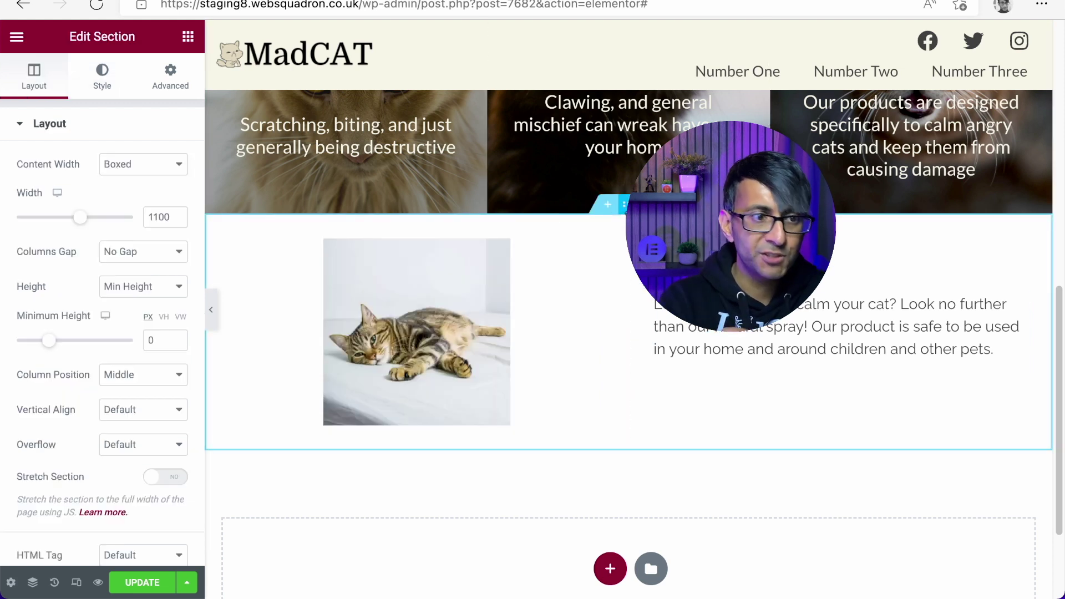
pyautogui.moveTo(80, 217); pyautogui.dragTo(34, 221)
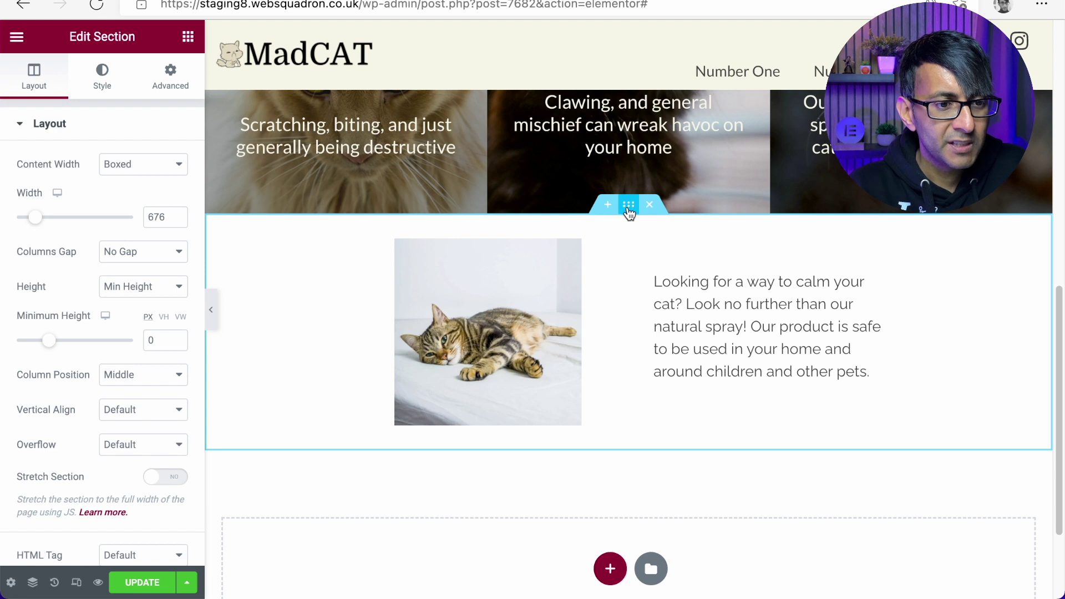
# - Unlink the section's Margin values and set Top and Bottom to 50 px
pyautogui.click(170, 80)
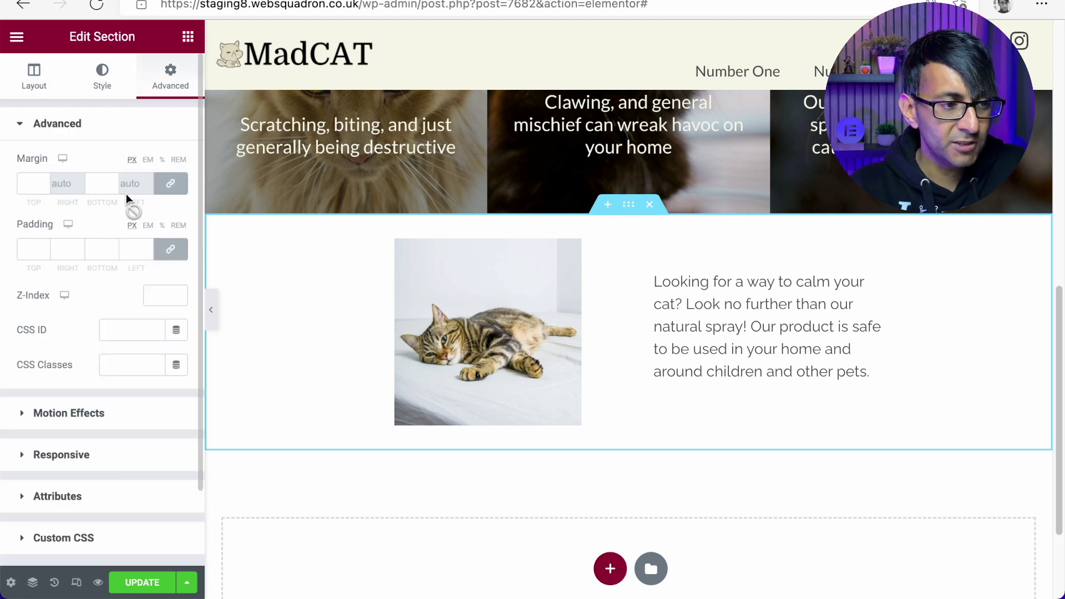
pyautogui.click(171, 183)
pyautogui.moveTo(31, 182); pyautogui.dragTo(7, 185)
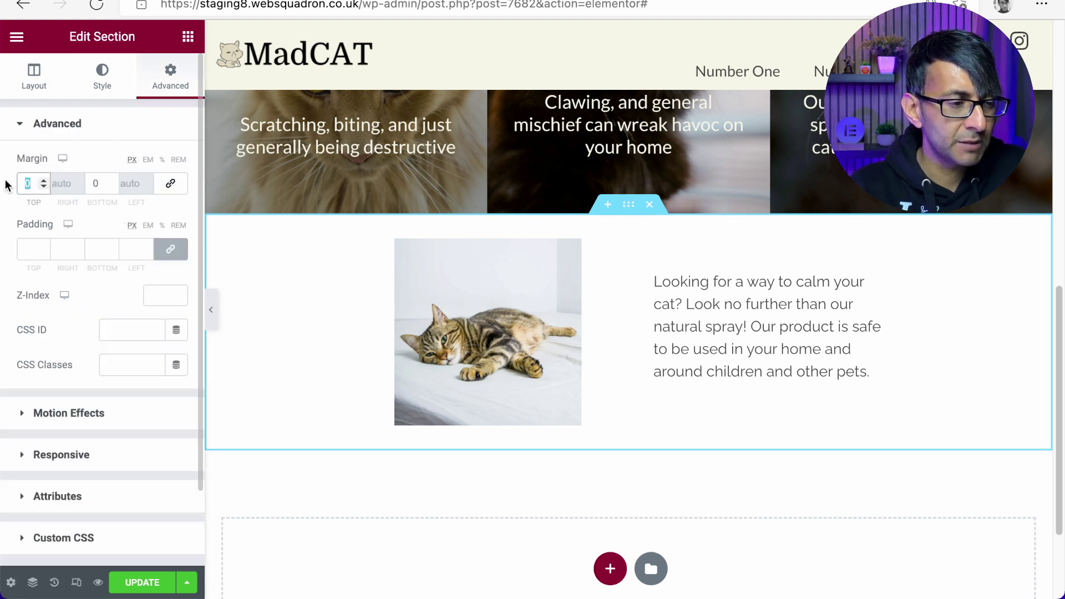
pyautogui.write('50')
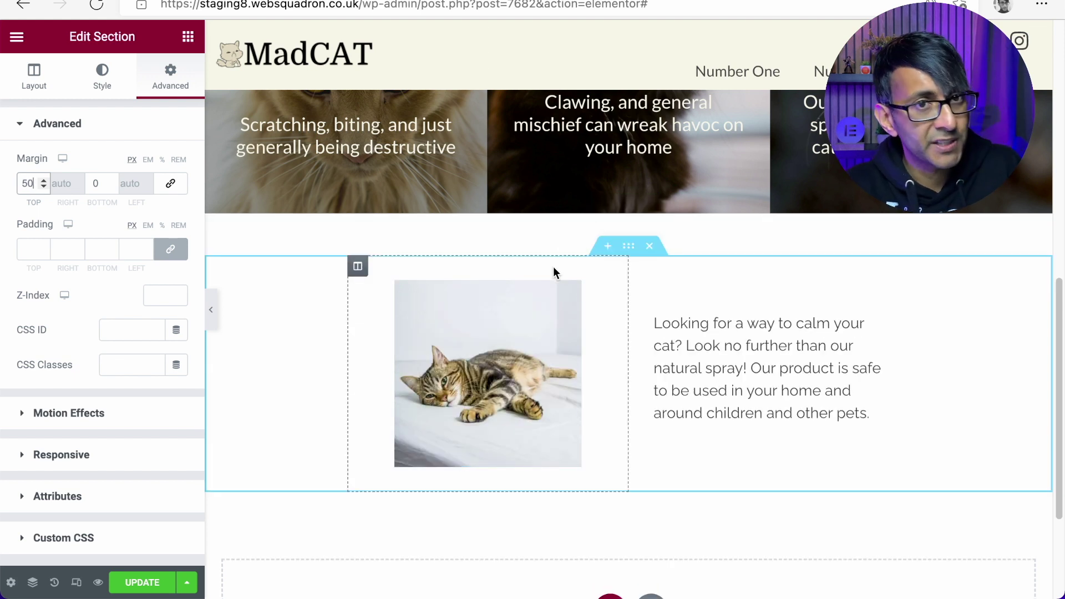
pyautogui.doubleClick(88, 182)
pyautogui.write('50')
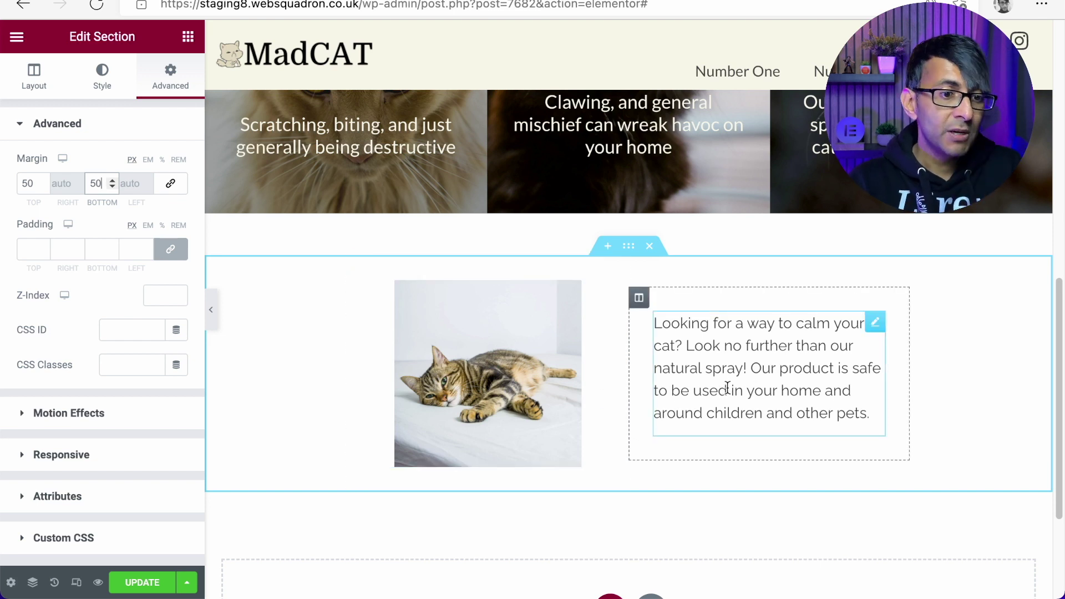
pyautogui.click(875, 323)
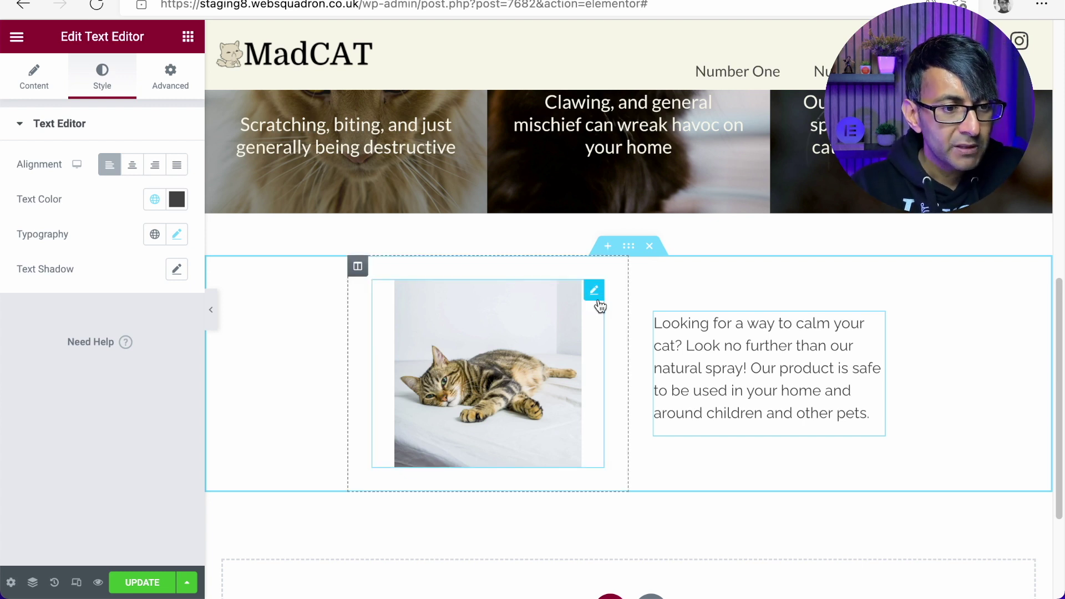
# - Give the cat photo a yellow (FFBE00) box shadow
pyautogui.click(595, 290)
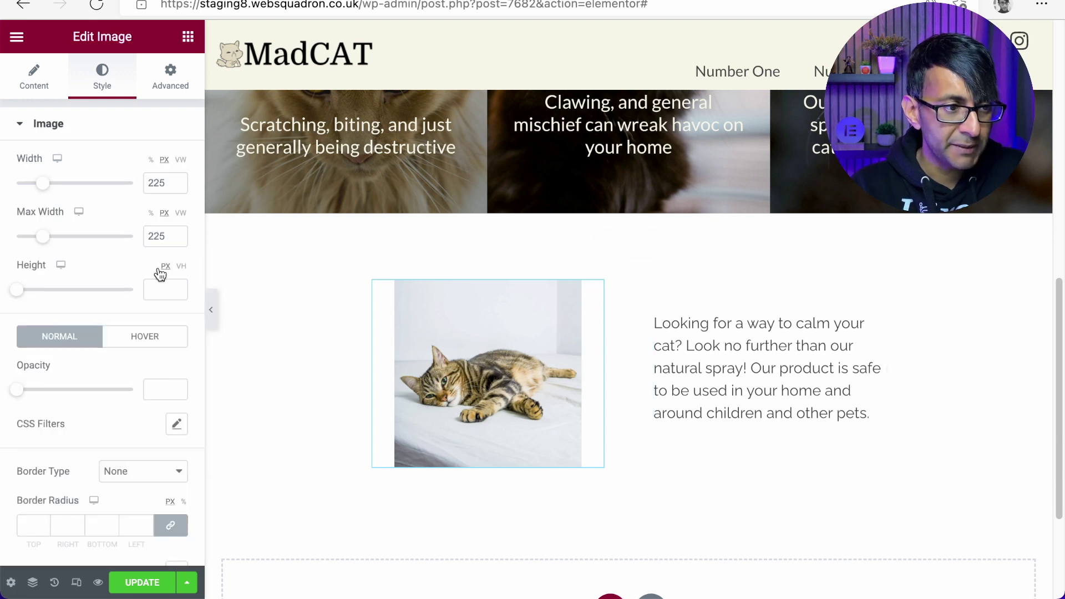
pyautogui.scroll(-2, 130, 482)
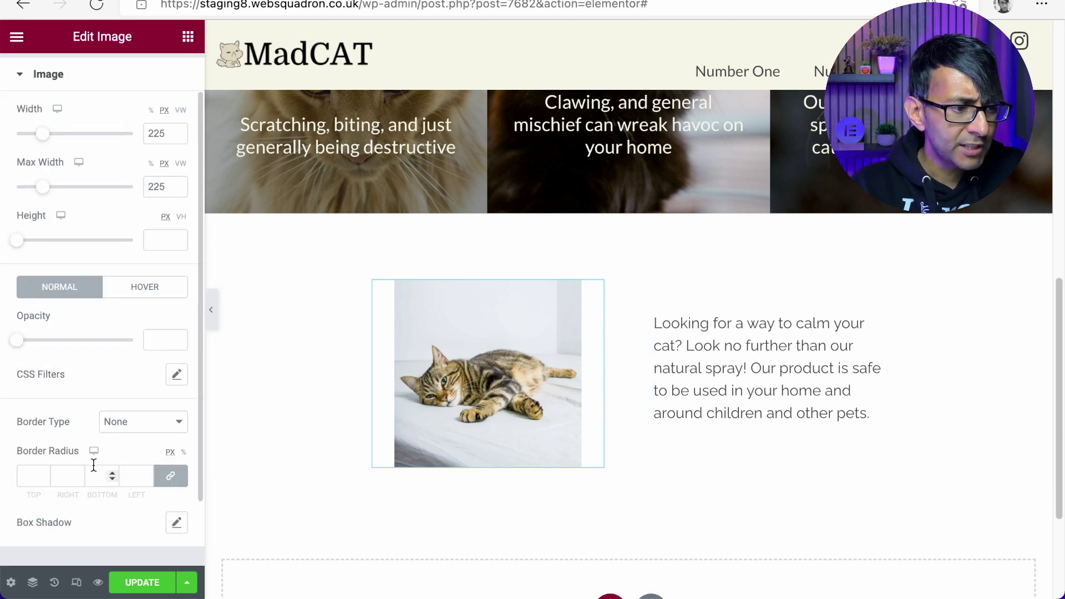
pyautogui.scroll(-3, 113, 464)
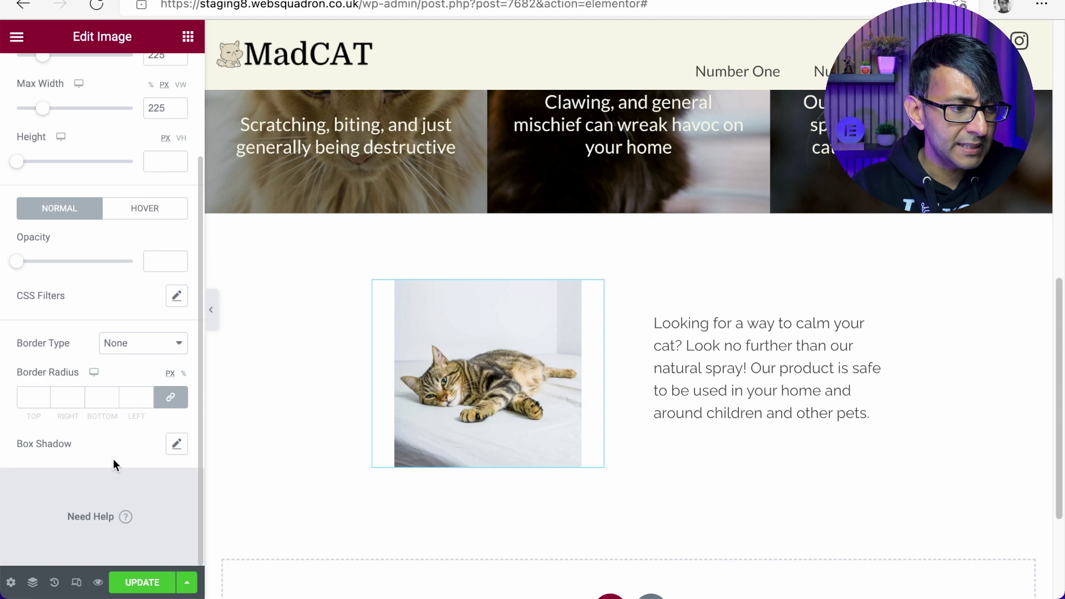
pyautogui.click(177, 447)
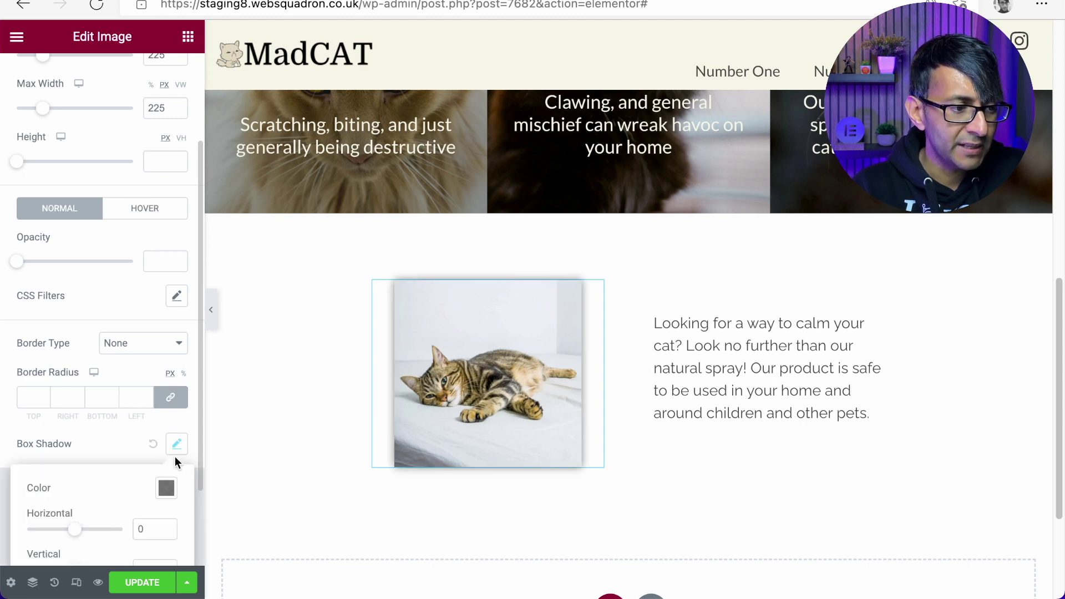
pyautogui.scroll(-4, 169, 463)
pyautogui.click(166, 382)
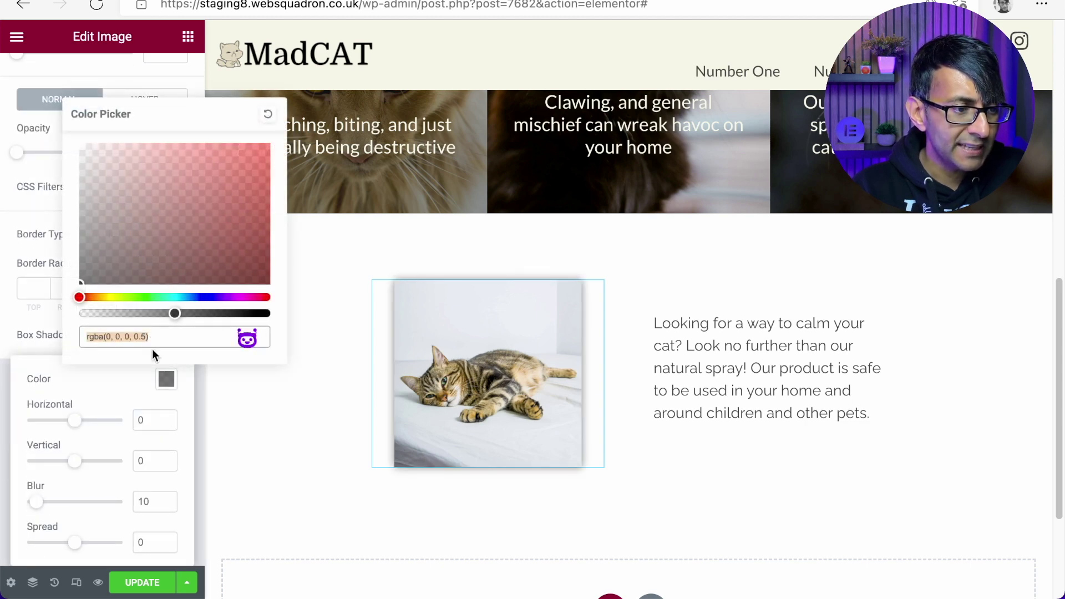
pyautogui.click(97, 385)
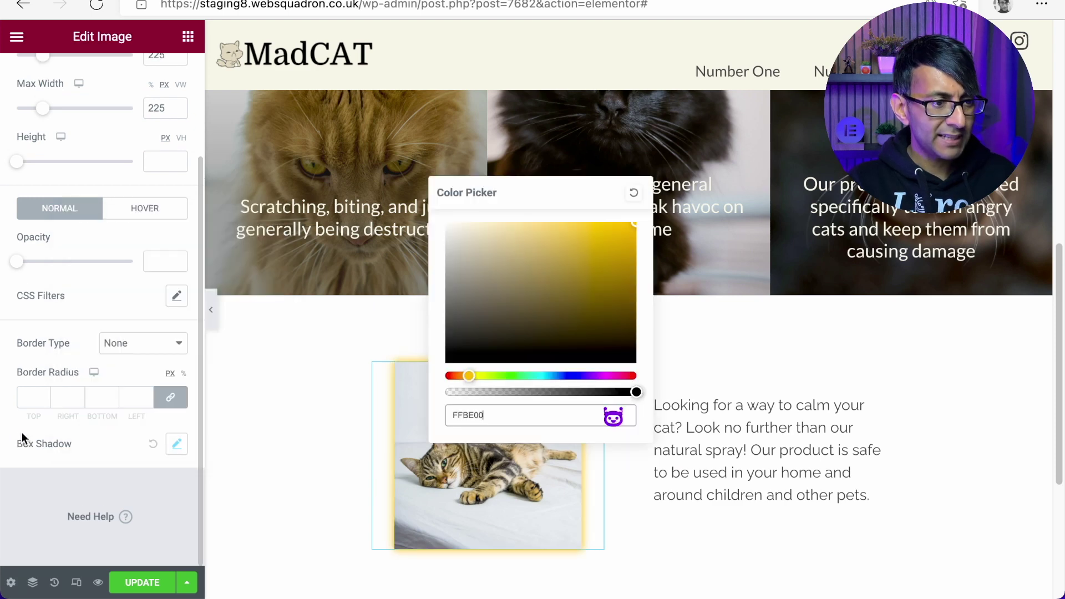
pyautogui.scroll(-2, 313, 428)
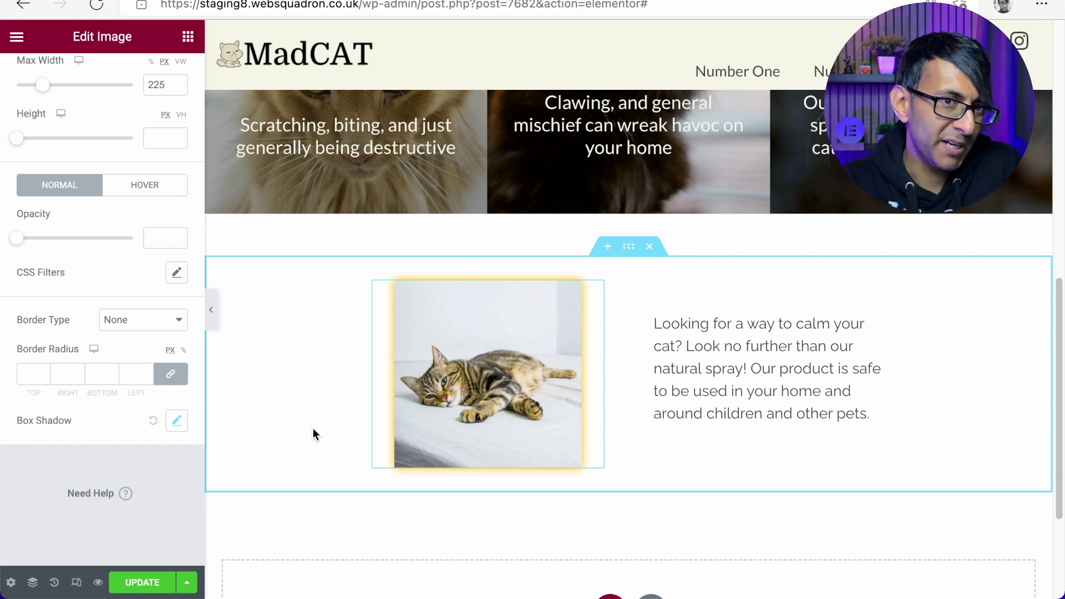
# - Set the photo shadow's Blur to 0 and its Spread to 10
pyautogui.click(179, 425)
pyautogui.scroll(-3, 148, 438)
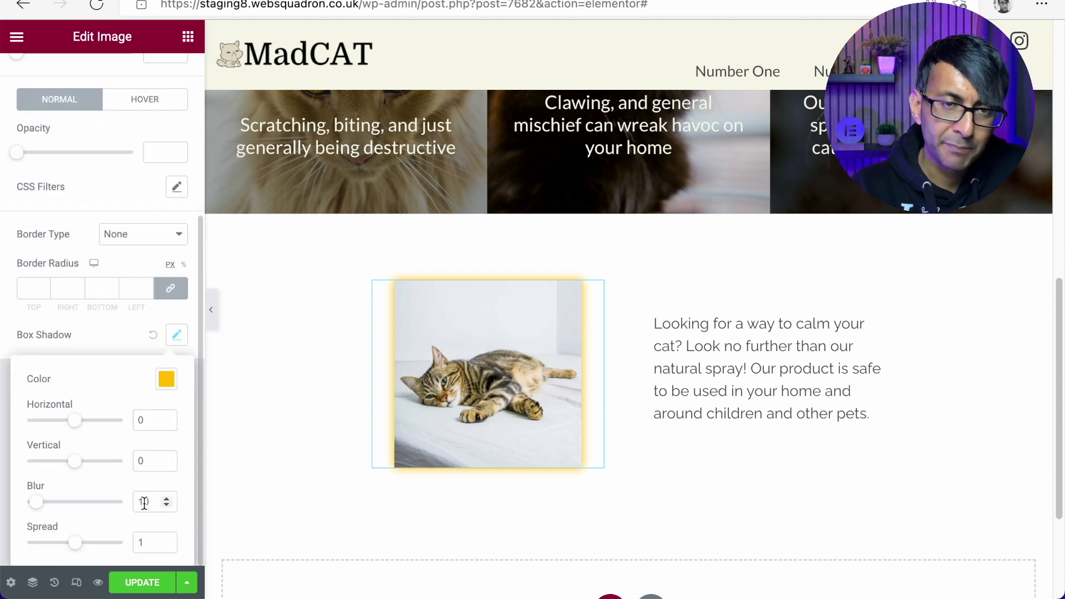
pyautogui.moveTo(147, 501); pyautogui.dragTo(134, 500)
pyautogui.write('0')
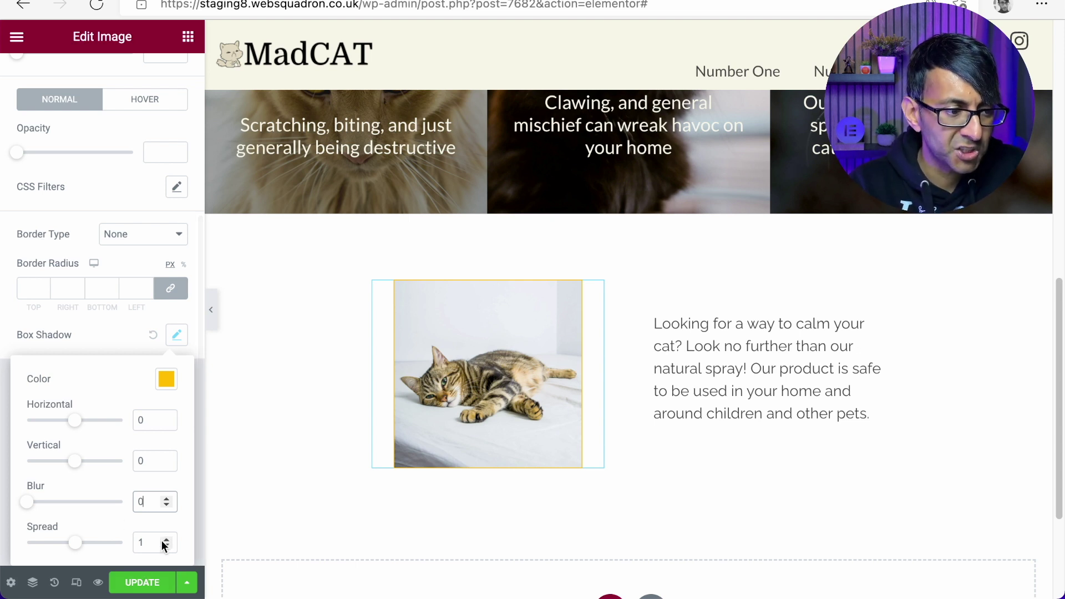
pyautogui.moveTo(149, 542); pyautogui.dragTo(121, 534)
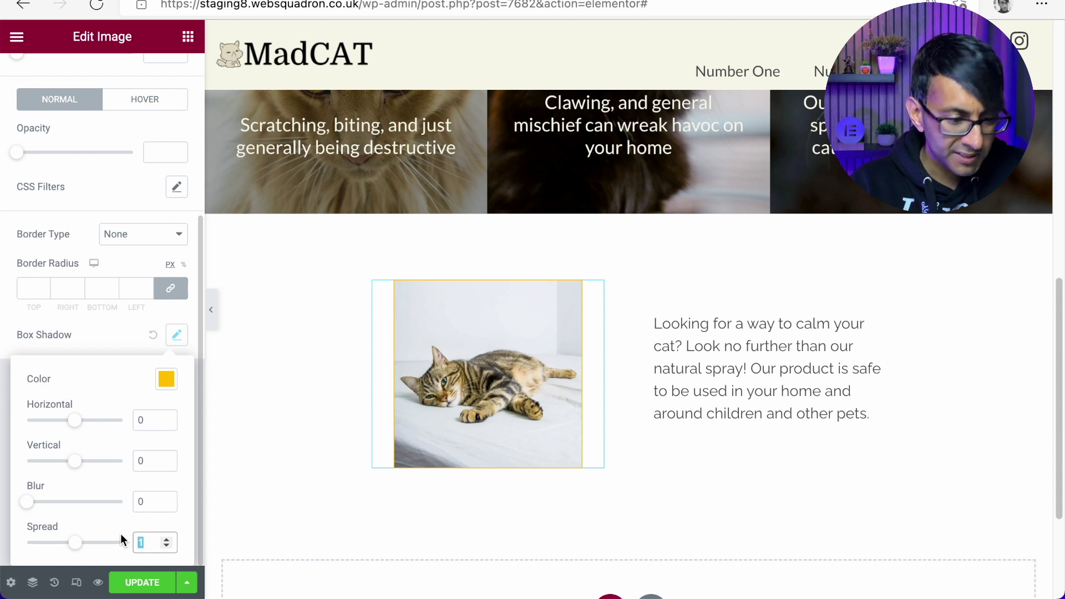
pyautogui.write('0')
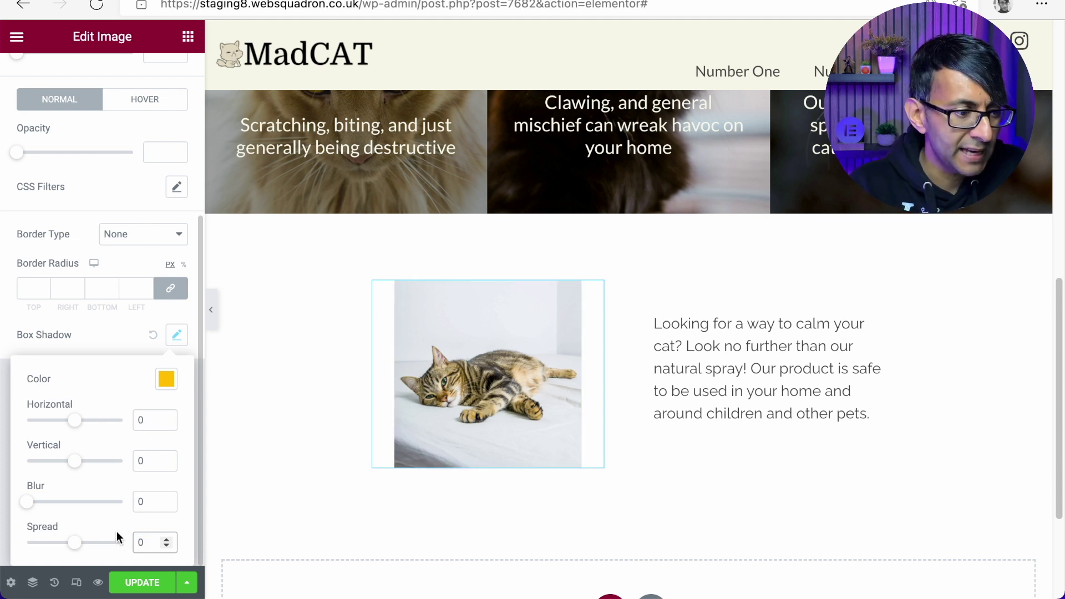
pyautogui.moveTo(74, 543); pyautogui.dragTo(79, 544)
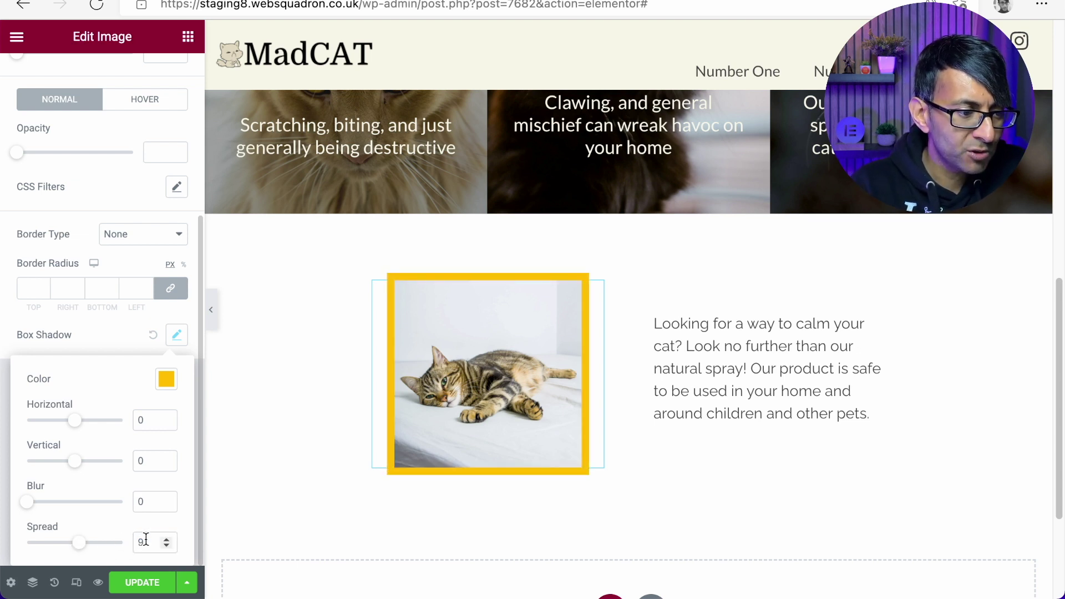
pyautogui.doubleClick(141, 542)
pyautogui.write('10')
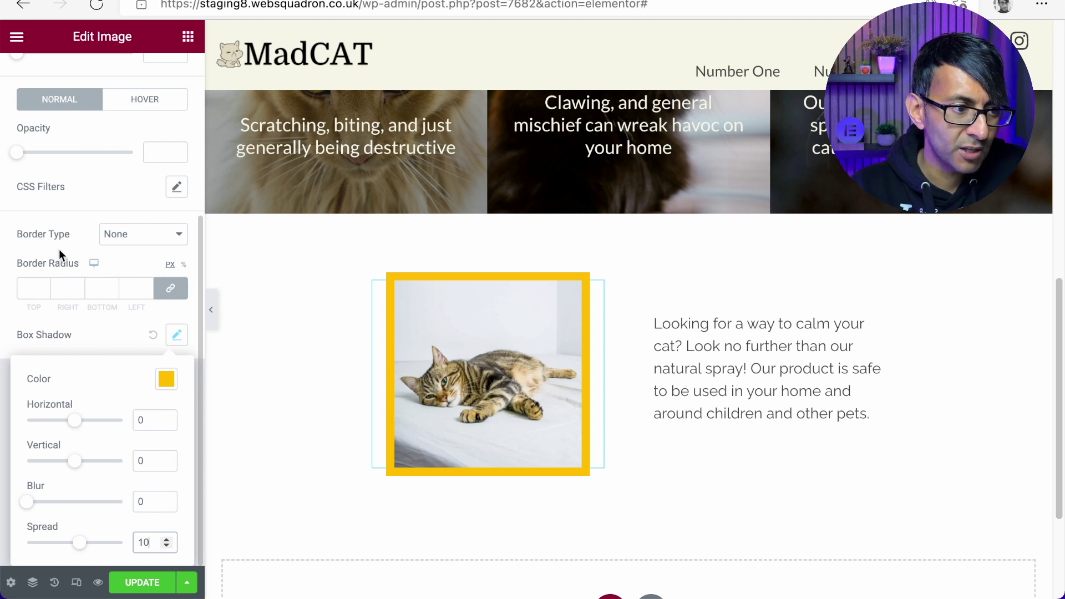
# - Give the cat photo a Solid border 10 px wide on all sides
pyautogui.click(112, 244)
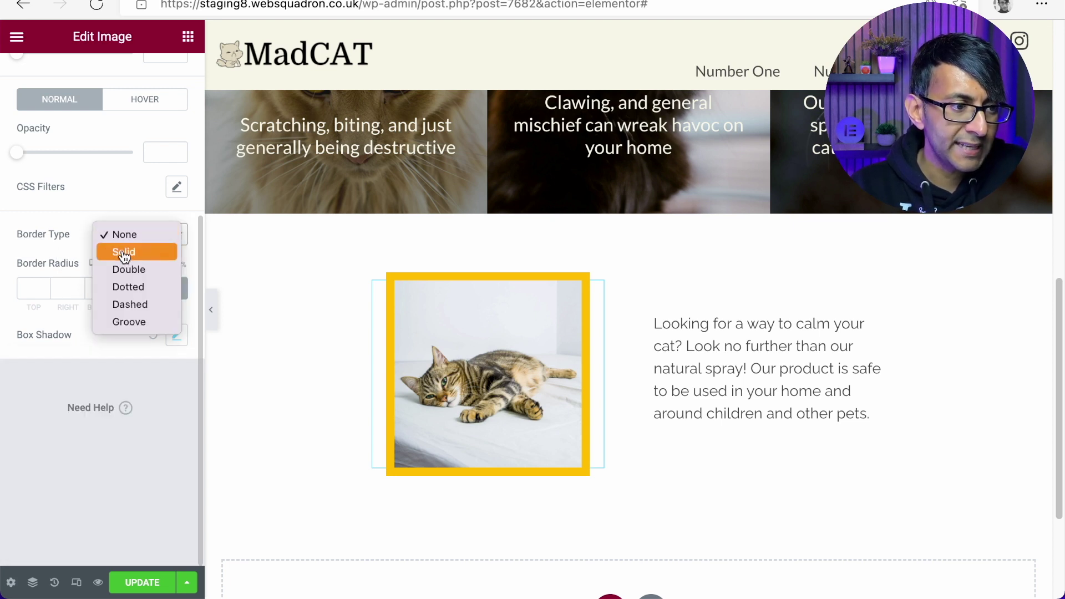
pyautogui.click(124, 253)
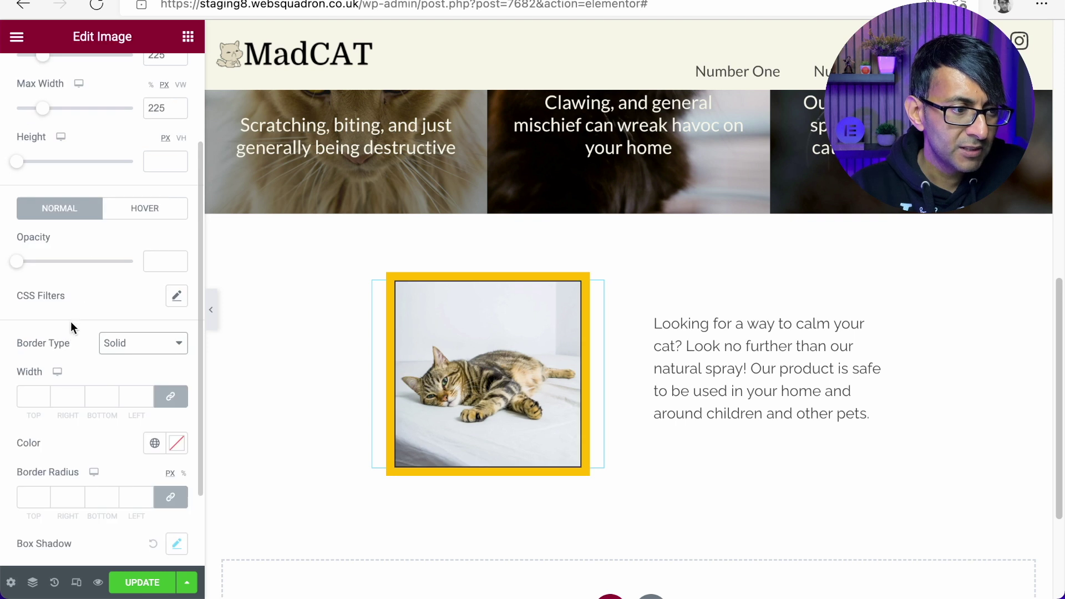
pyautogui.scroll(-3, 105, 427)
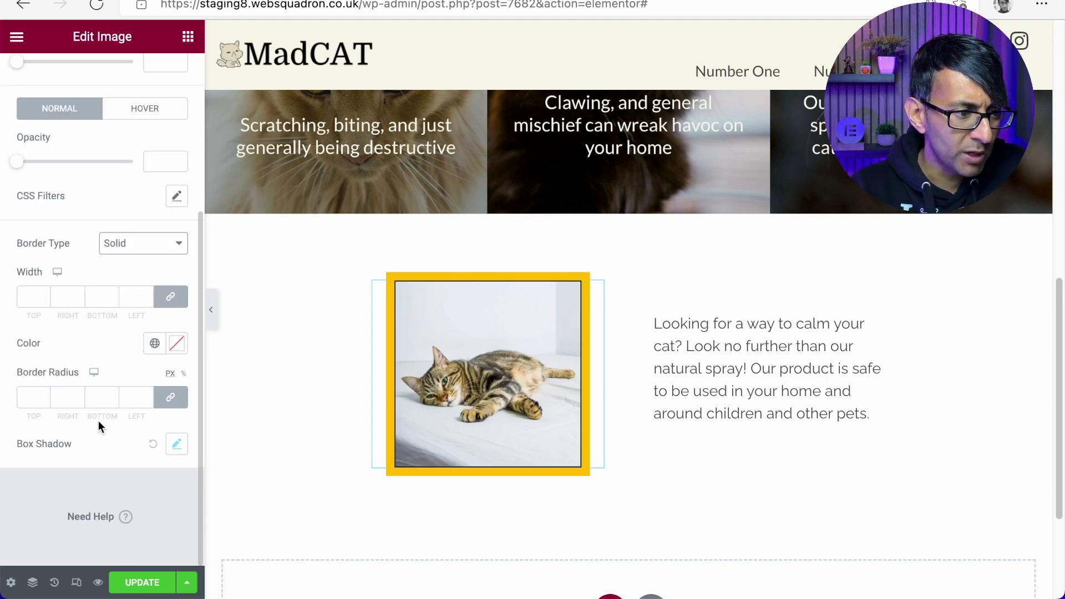
pyautogui.click(28, 298)
pyautogui.write('10')
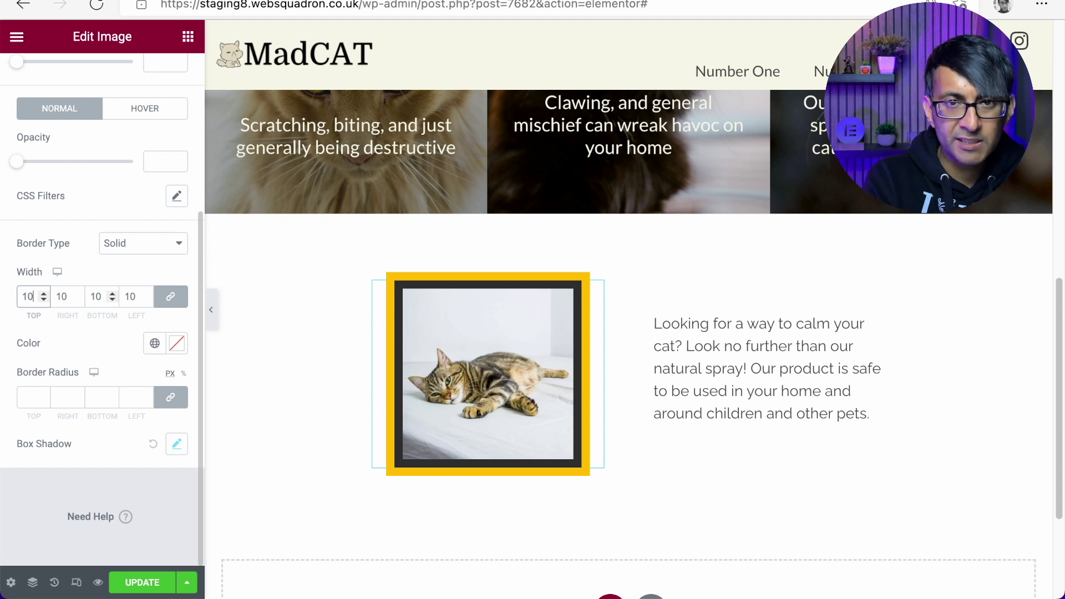
# - Clear the border width and set the photo's Border Type back to None
pyautogui.press('BackSpace')
pyautogui.press('BackSpace')
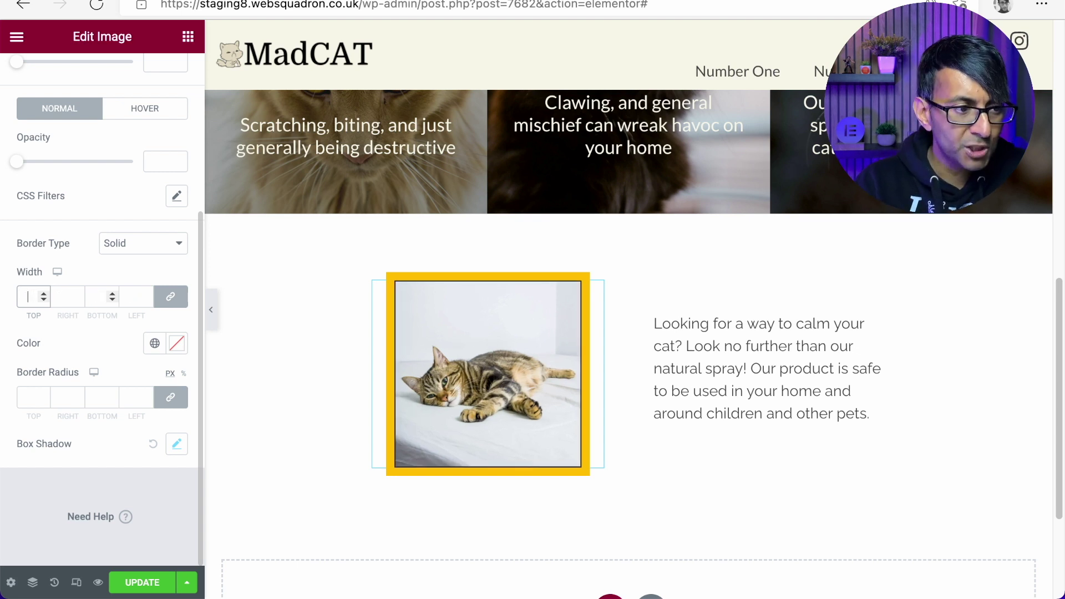
pyautogui.click(151, 244)
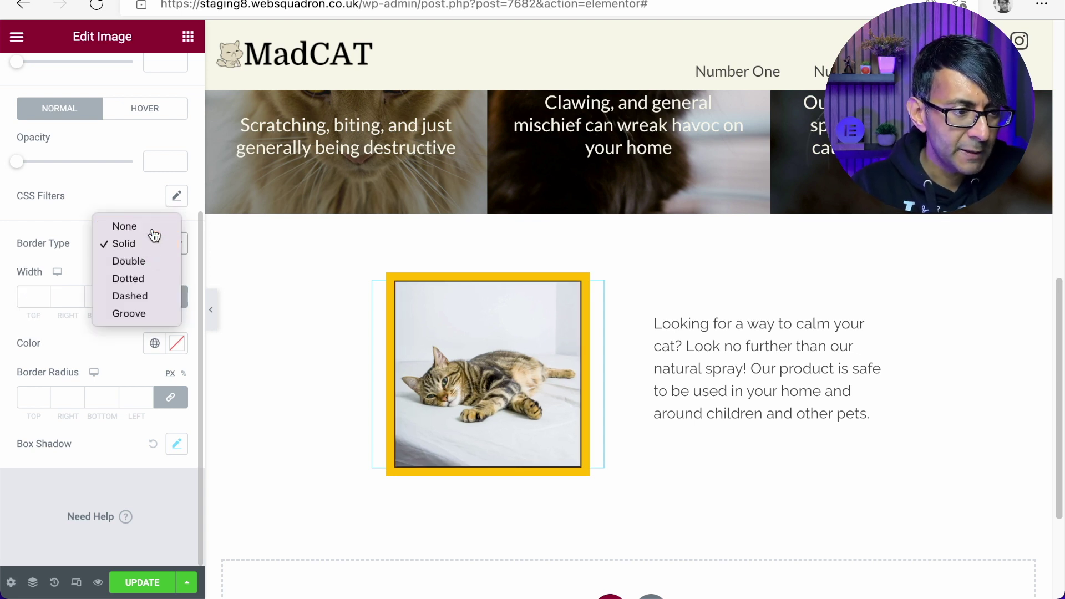
pyautogui.click(148, 225)
# - Shift the yellow box shadow horizontally to -20
pyautogui.click(176, 444)
pyautogui.scroll(-3, 149, 494)
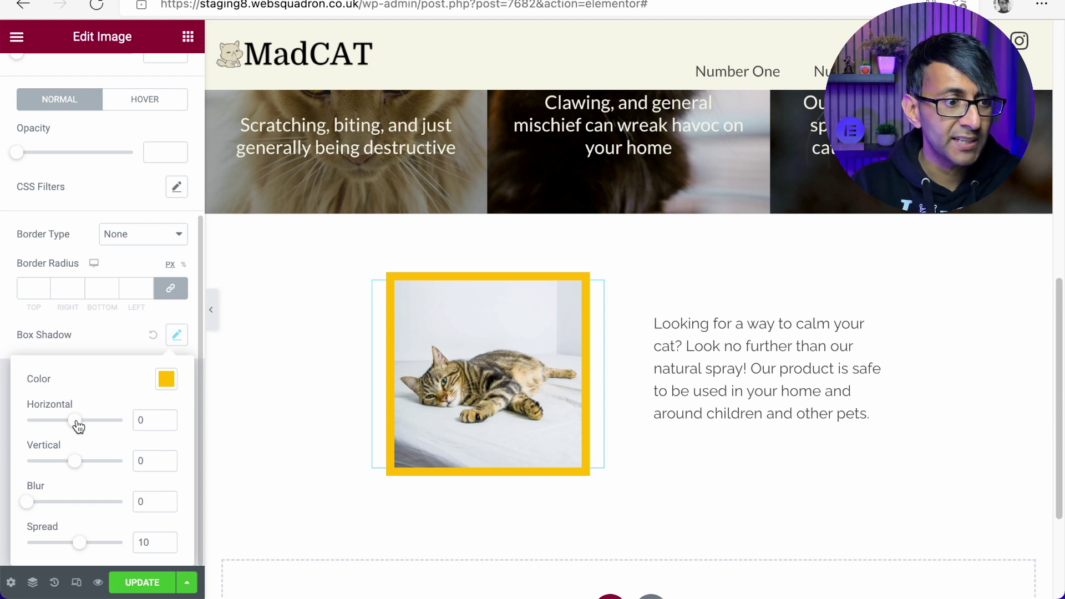
pyautogui.moveTo(78, 426); pyautogui.dragTo(69, 427)
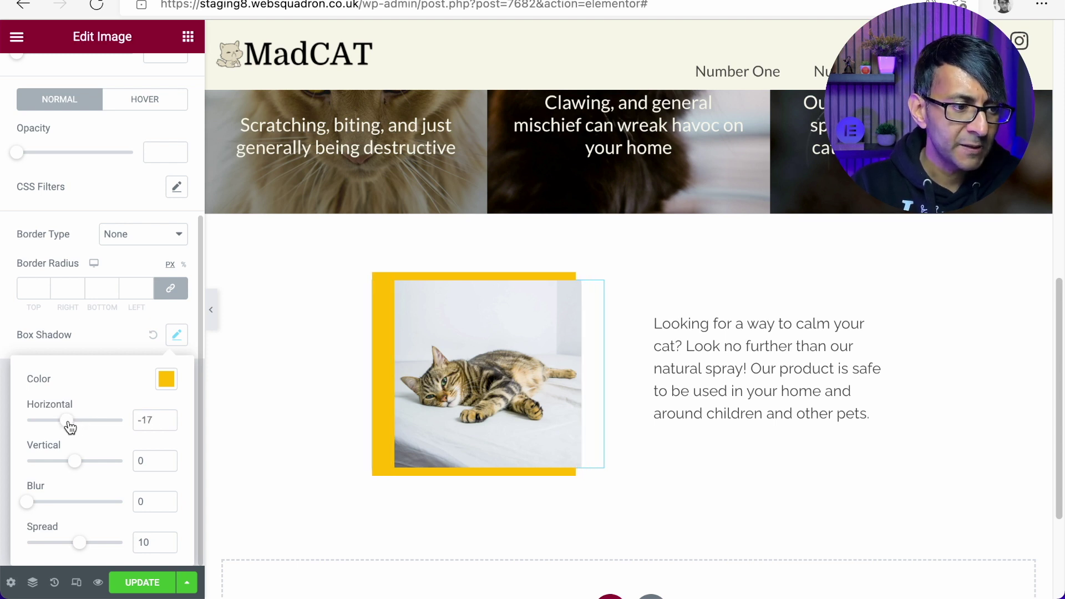
pyautogui.click(167, 424)
pyautogui.click(166, 424)
pyautogui.click(166, 424)
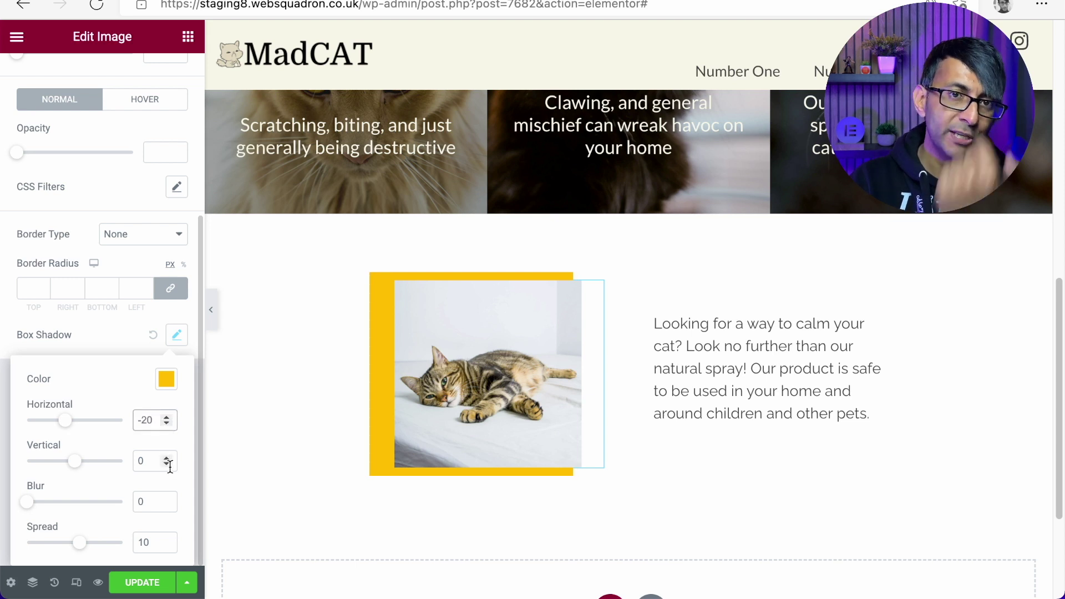
pyautogui.moveTo(165, 464); pyautogui.dragTo(168, 461)
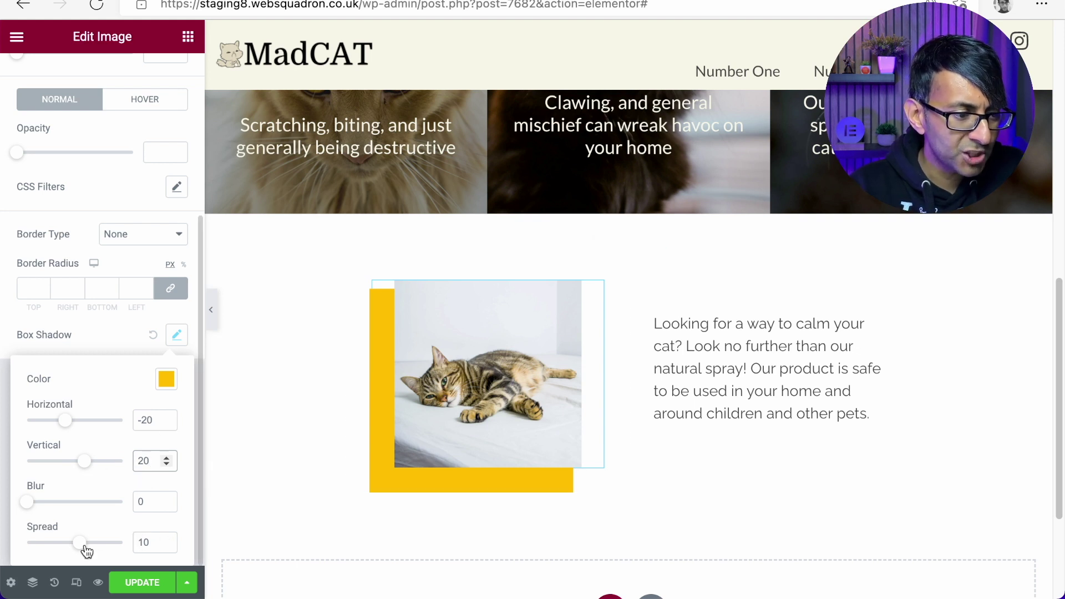
# - Set the shadow Spread to 5 and its offsets to -25 horizontal, 25 vertical
pyautogui.moveTo(154, 543); pyautogui.dragTo(111, 542)
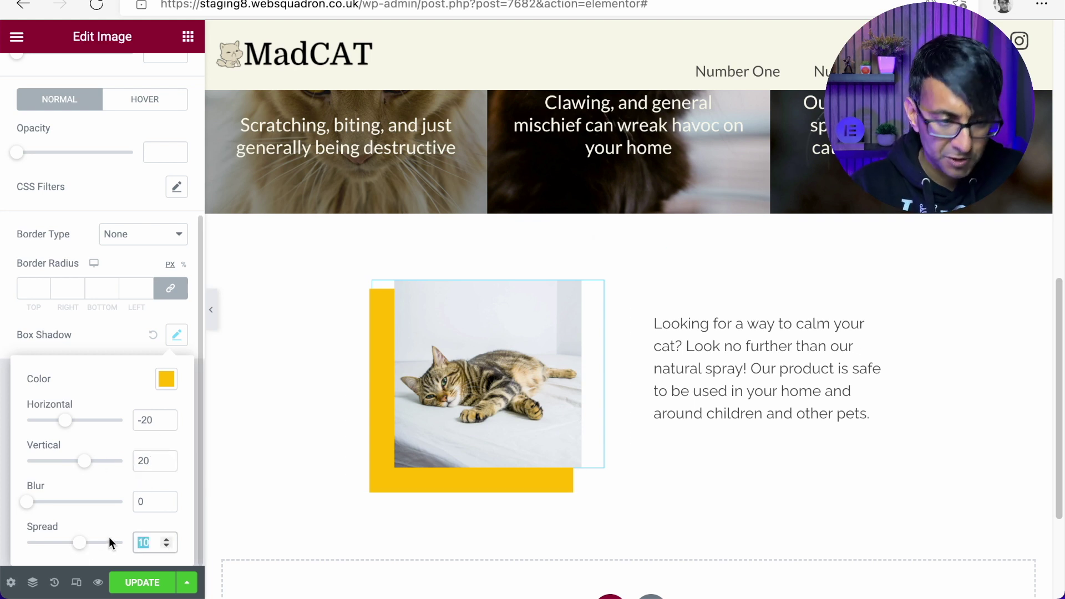
pyautogui.write('5')
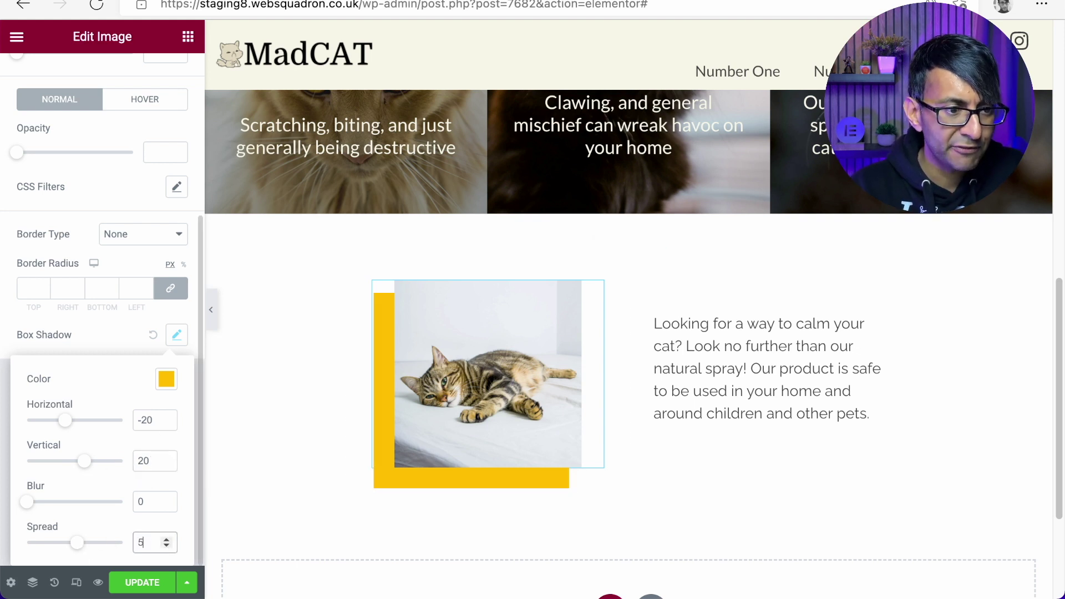
pyautogui.click(166, 417)
pyautogui.click(167, 424)
pyautogui.click(167, 424)
pyautogui.click(167, 424)
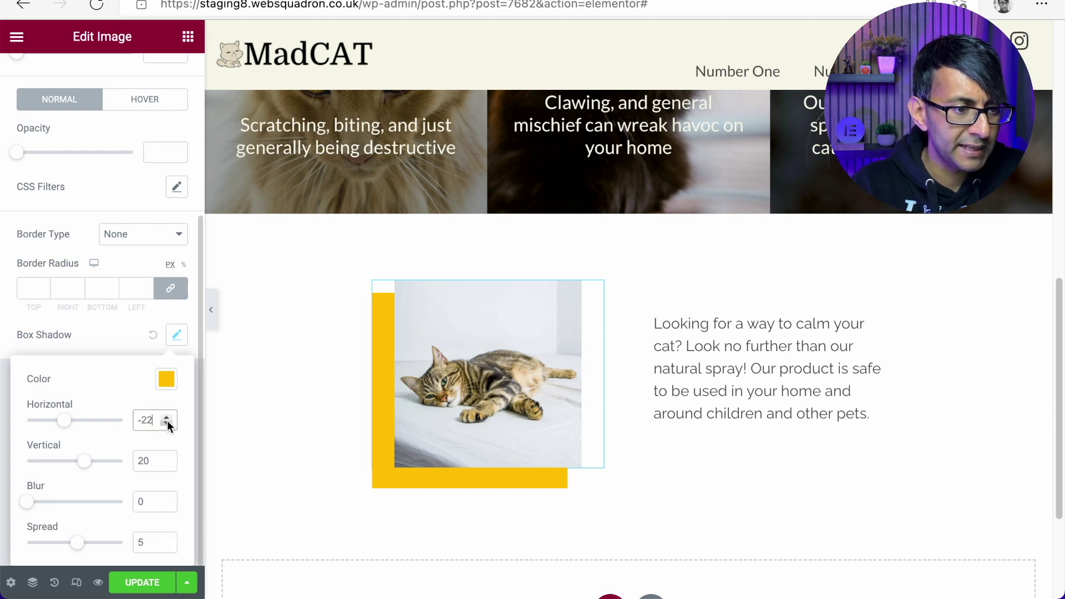
pyautogui.click(167, 464)
pyautogui.click(167, 465)
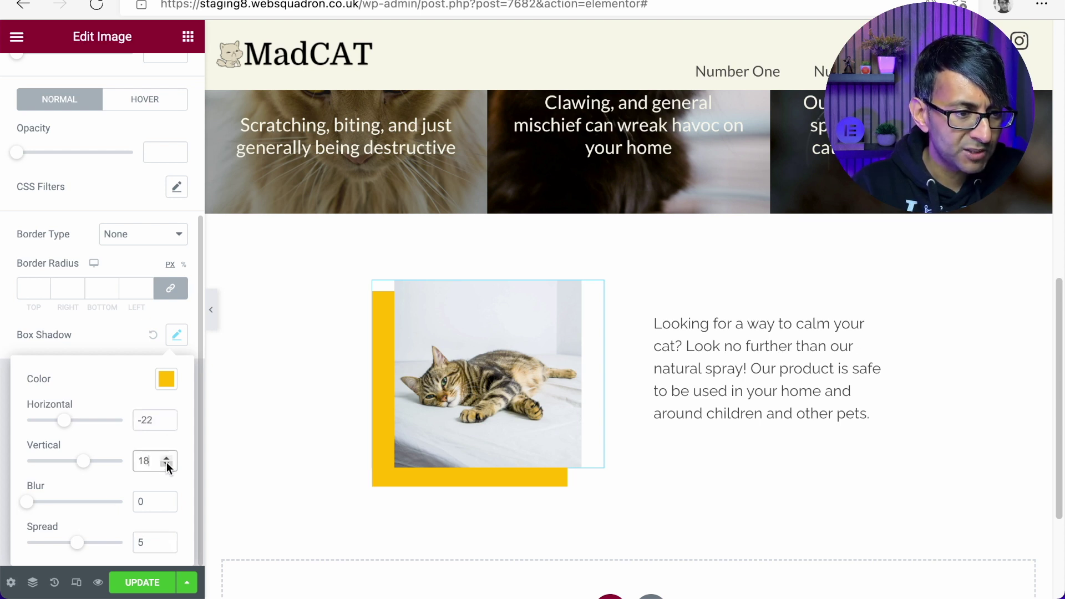
pyautogui.click(167, 465)
pyautogui.click(167, 460)
pyautogui.click(167, 460)
pyautogui.click(167, 460)
pyautogui.click(167, 460)
pyautogui.click(167, 460)
pyautogui.click(167, 460)
pyautogui.click(167, 460)
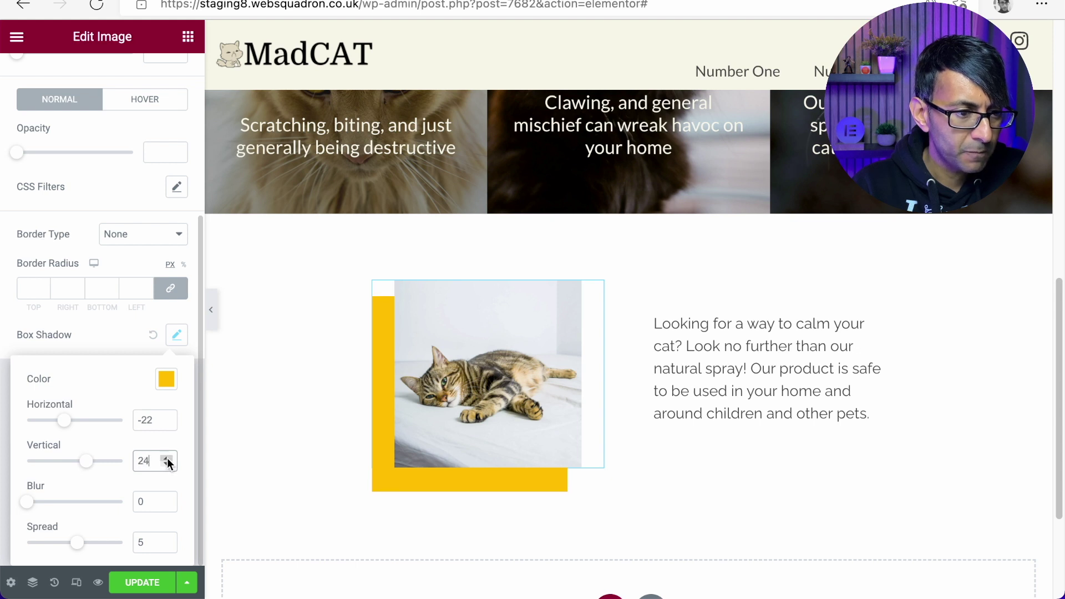
pyautogui.click(167, 460)
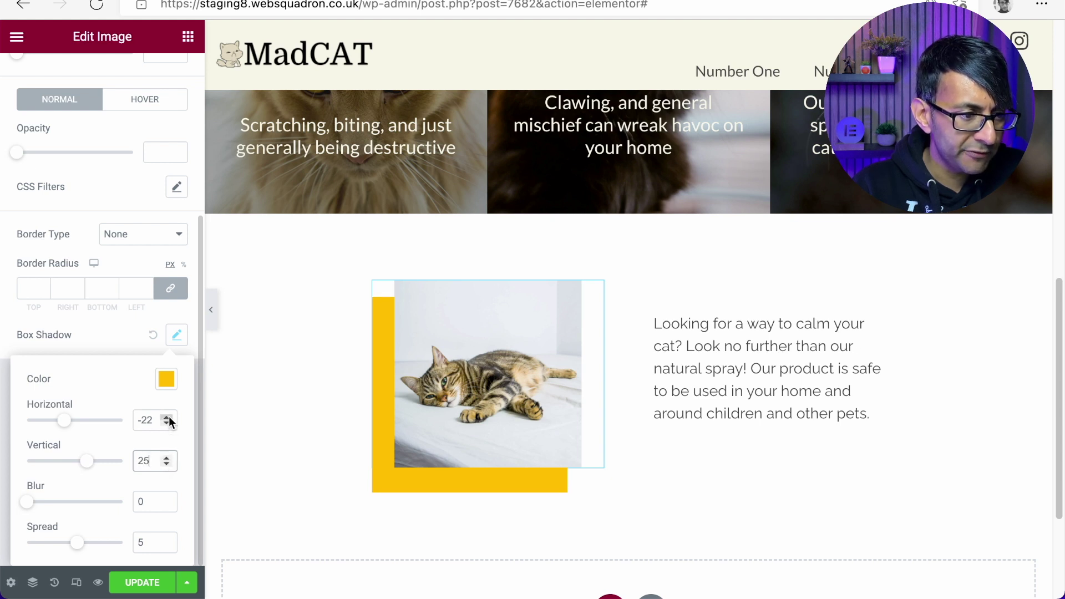
pyautogui.click(167, 424)
pyautogui.click(168, 422)
pyautogui.click(168, 421)
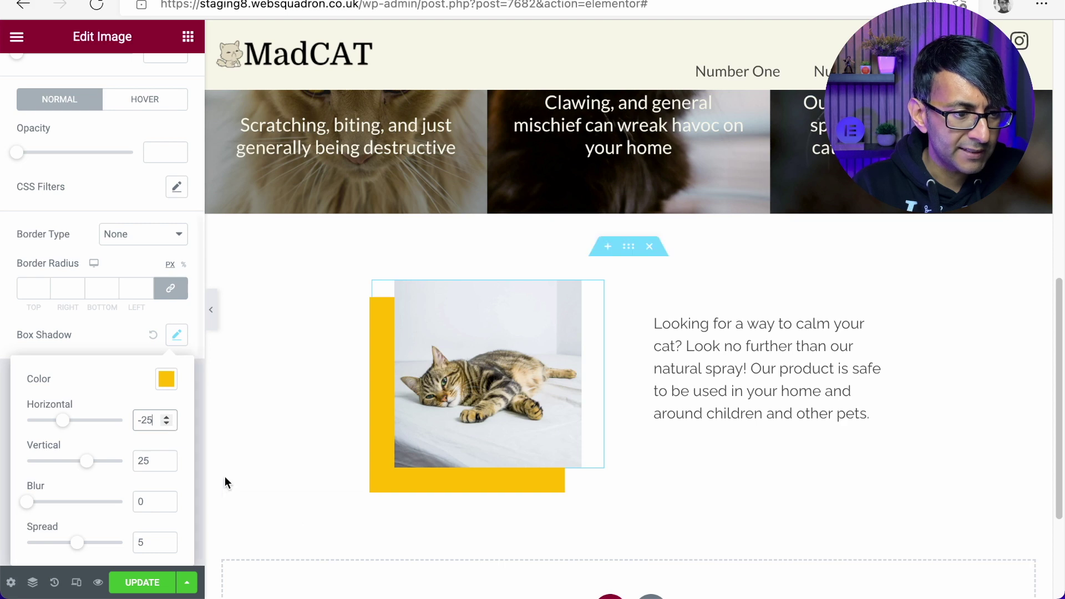
pyautogui.click(211, 310)
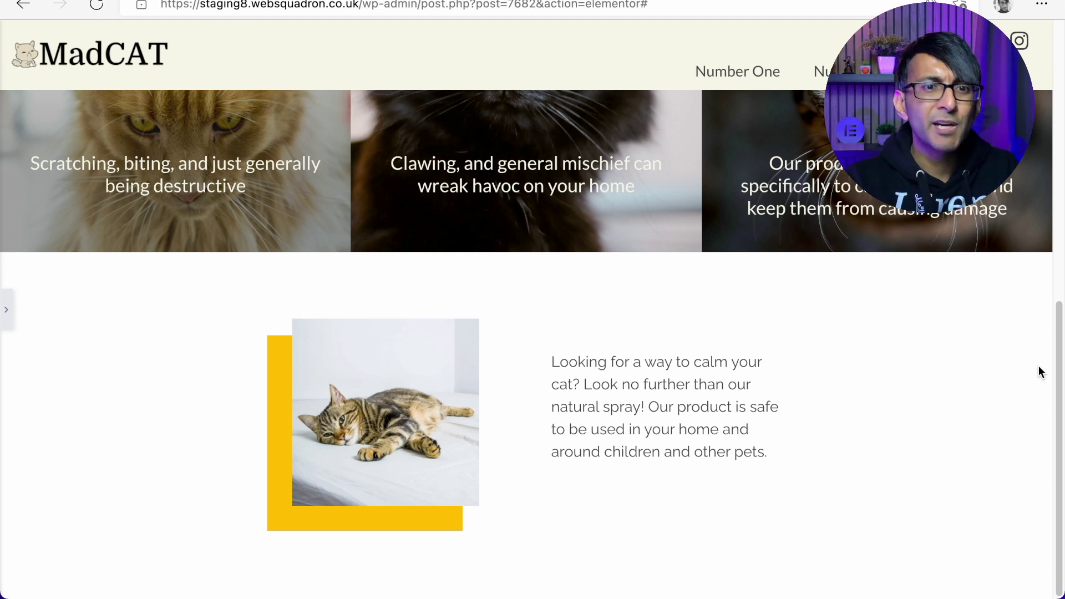
pyautogui.click(6, 310)
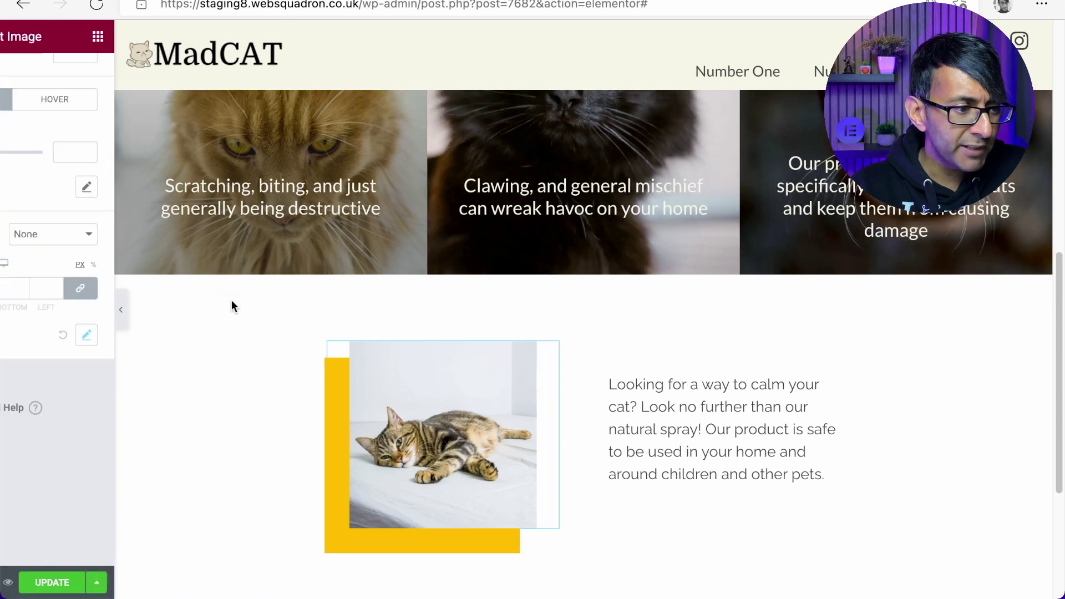
# - Set the paragraph's Typography font size to 1.2 rem
pyautogui.click(781, 468)
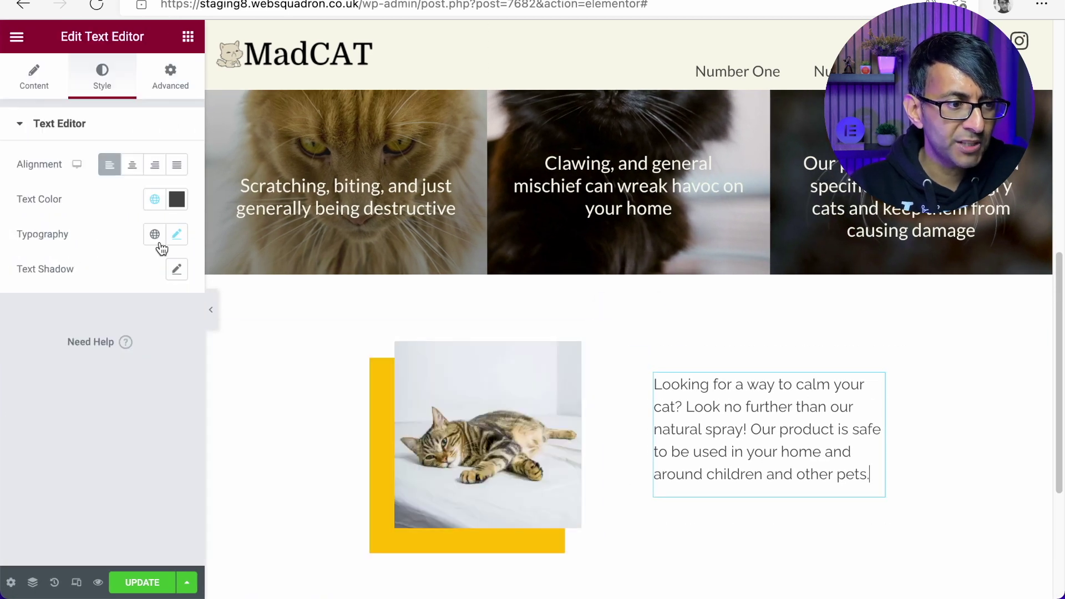
pyautogui.click(183, 242)
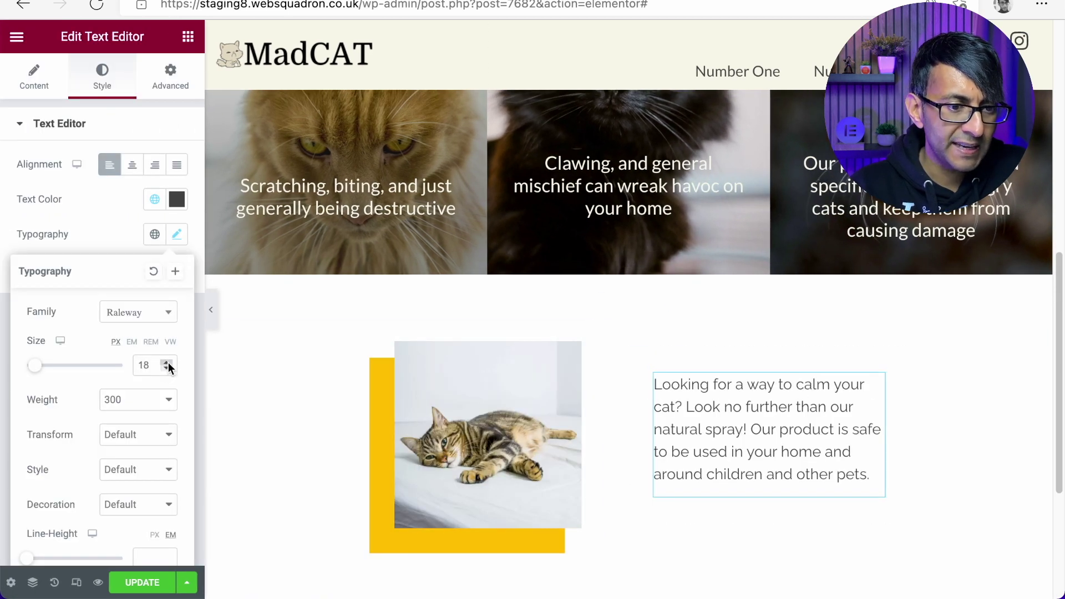
pyautogui.click(167, 364)
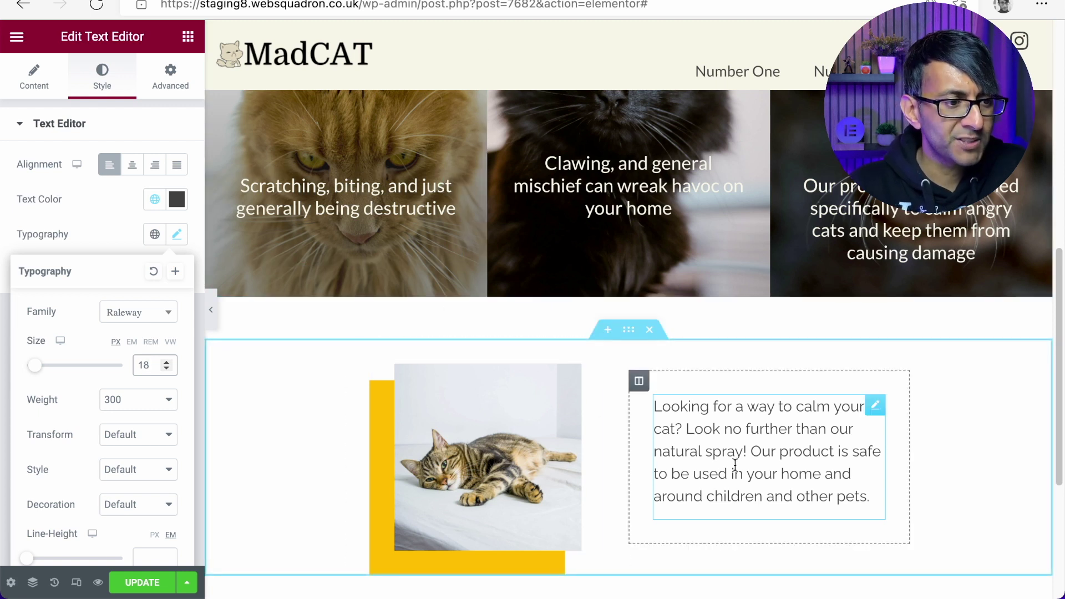
pyautogui.click(151, 342)
pyautogui.doubleClick(146, 364)
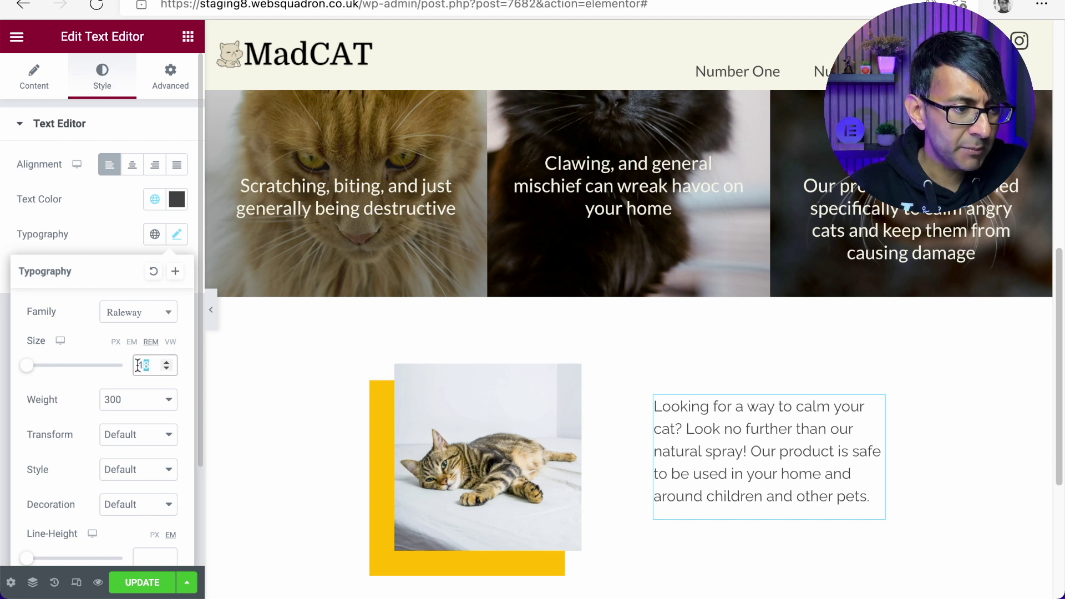
pyautogui.write('1.2')
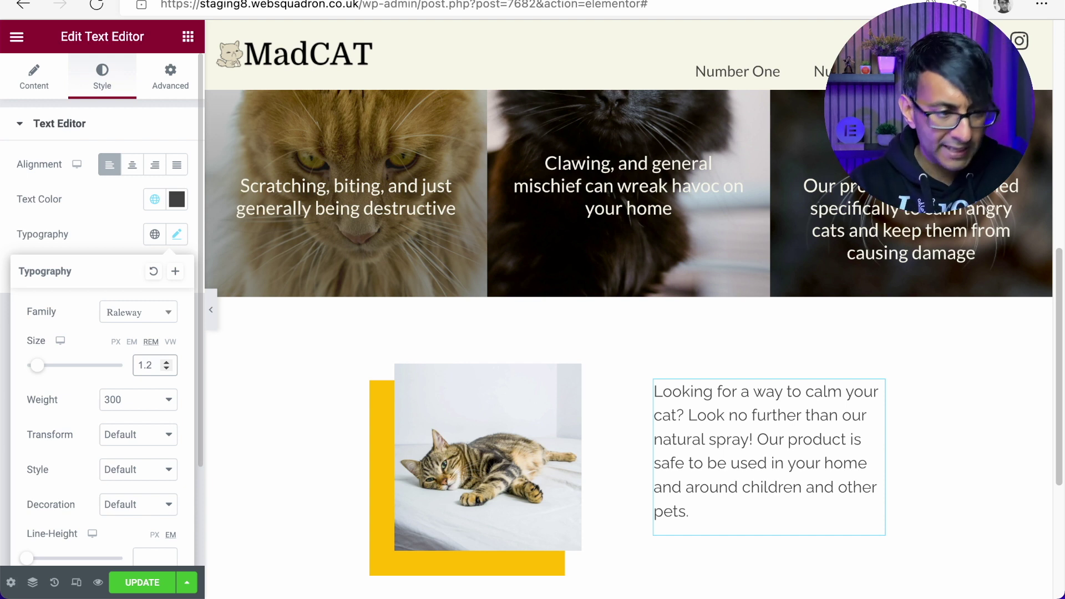
# - Try larger and smaller sizes, settle on 1.2 rem, and save with UPDATE
pyautogui.click(167, 362)
pyautogui.click(167, 362)
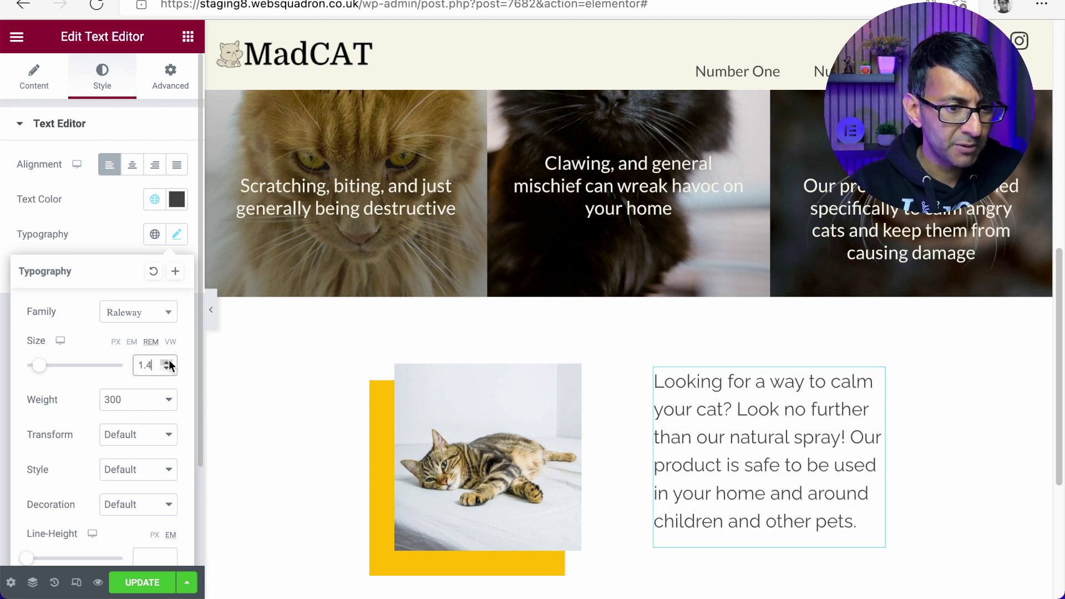
pyautogui.click(168, 367)
pyautogui.click(168, 367)
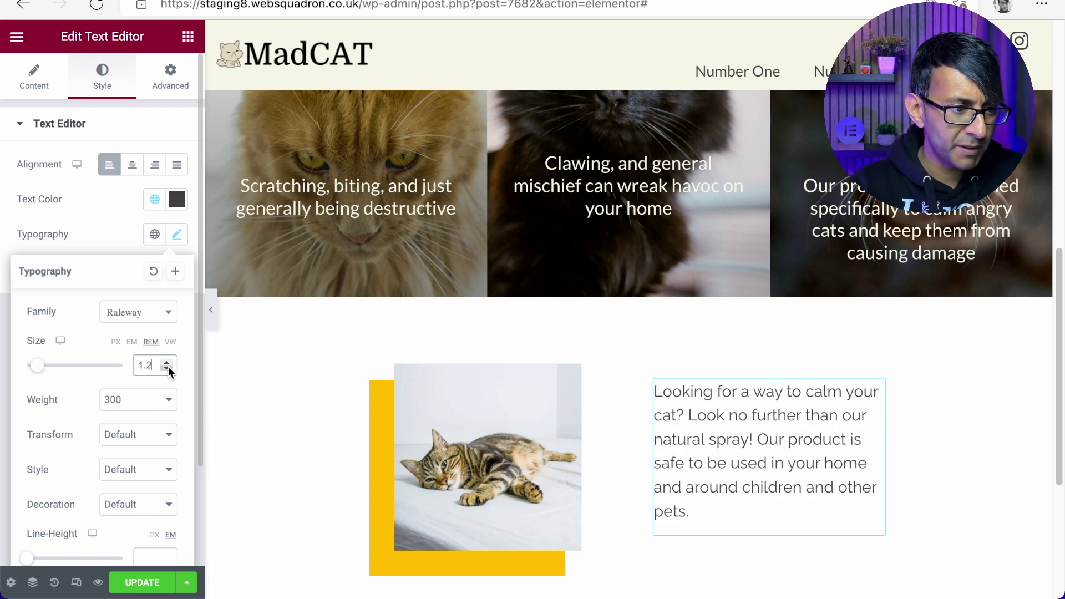
pyautogui.click(168, 367)
pyautogui.click(167, 363)
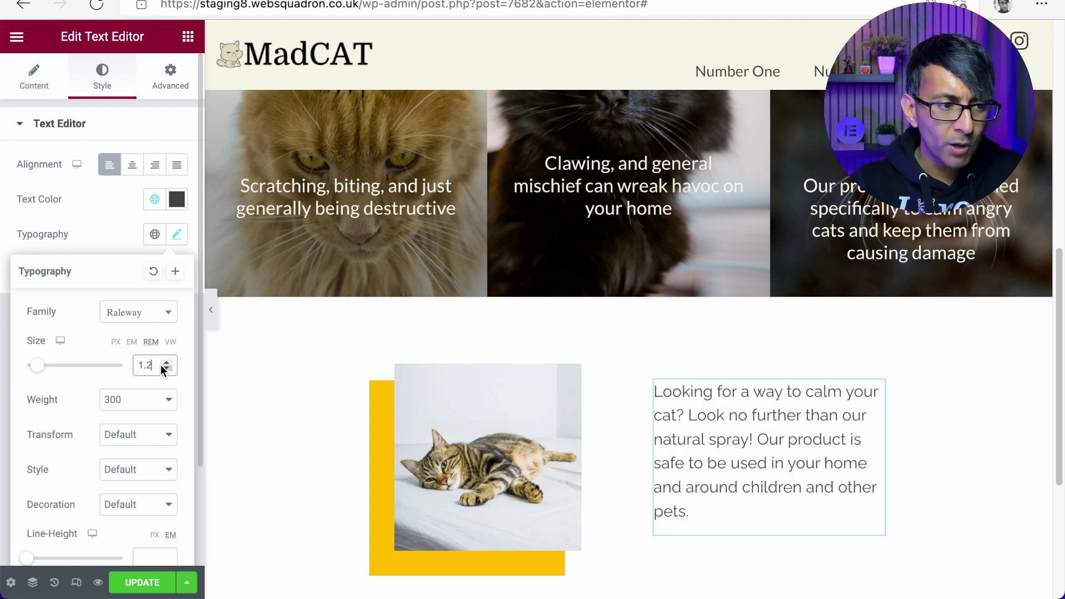
pyautogui.click(166, 370)
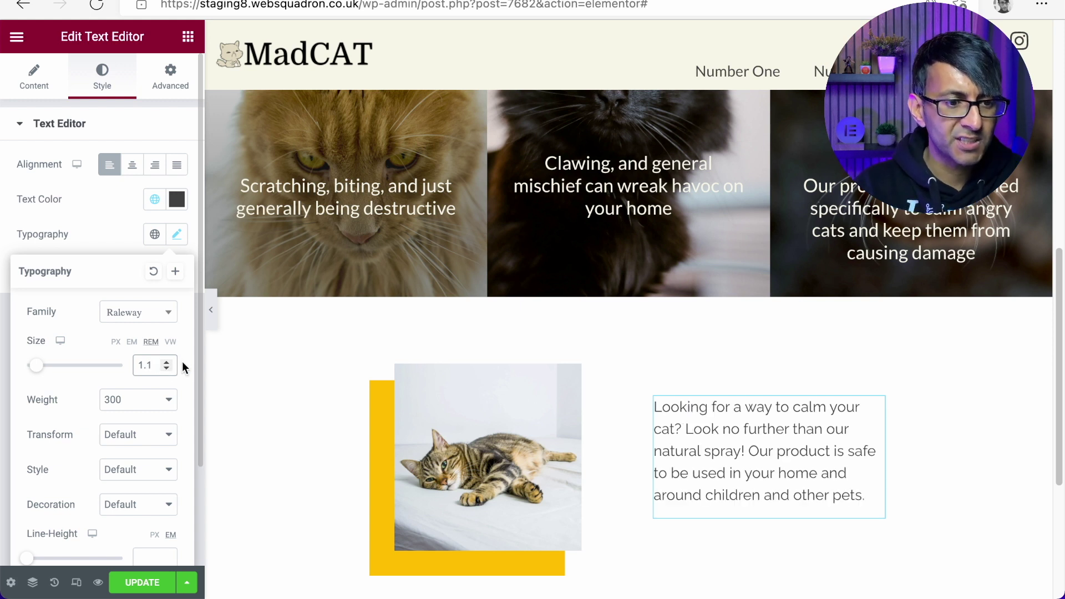
pyautogui.click(166, 361)
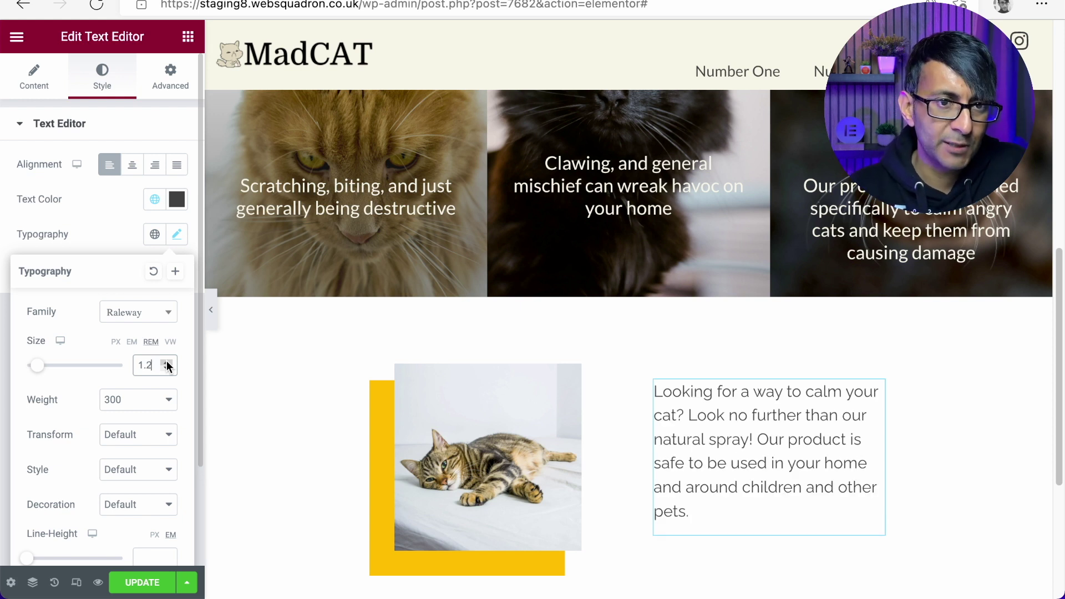
pyautogui.scroll(-2, 591, 489)
pyautogui.scroll(-1, 592, 489)
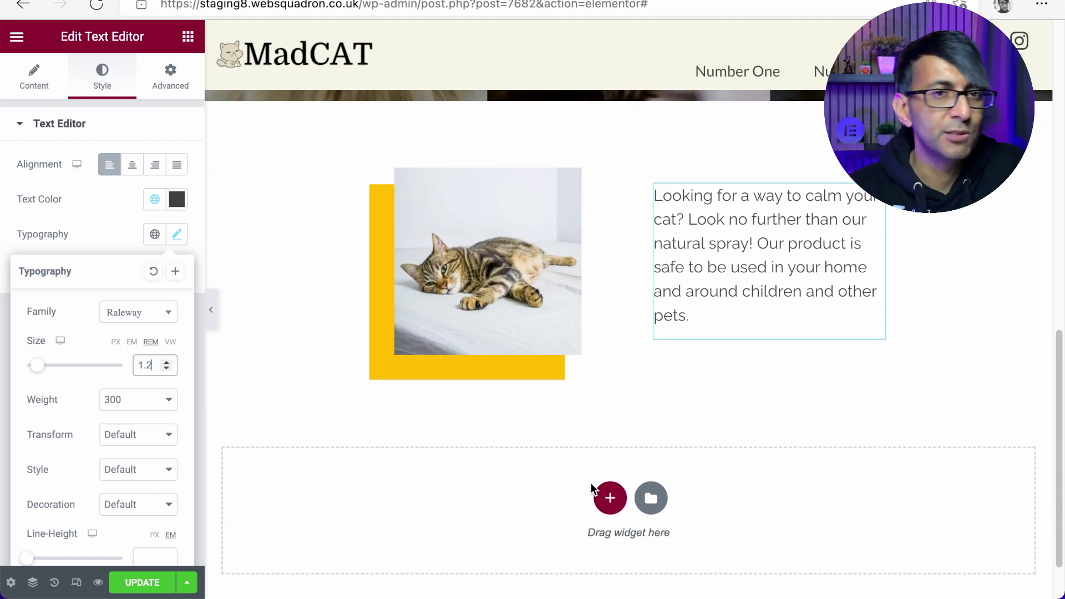
pyautogui.click(145, 583)
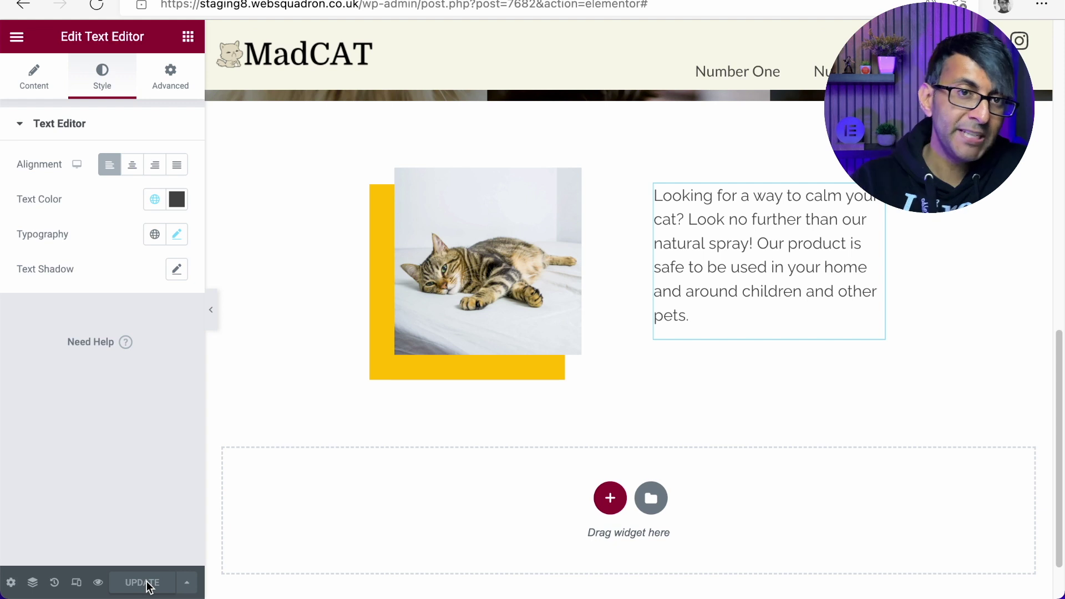
# - Switch to the Mobile responsive preview and scroll through the photo-and-paragraph section
pyautogui.click(77, 587)
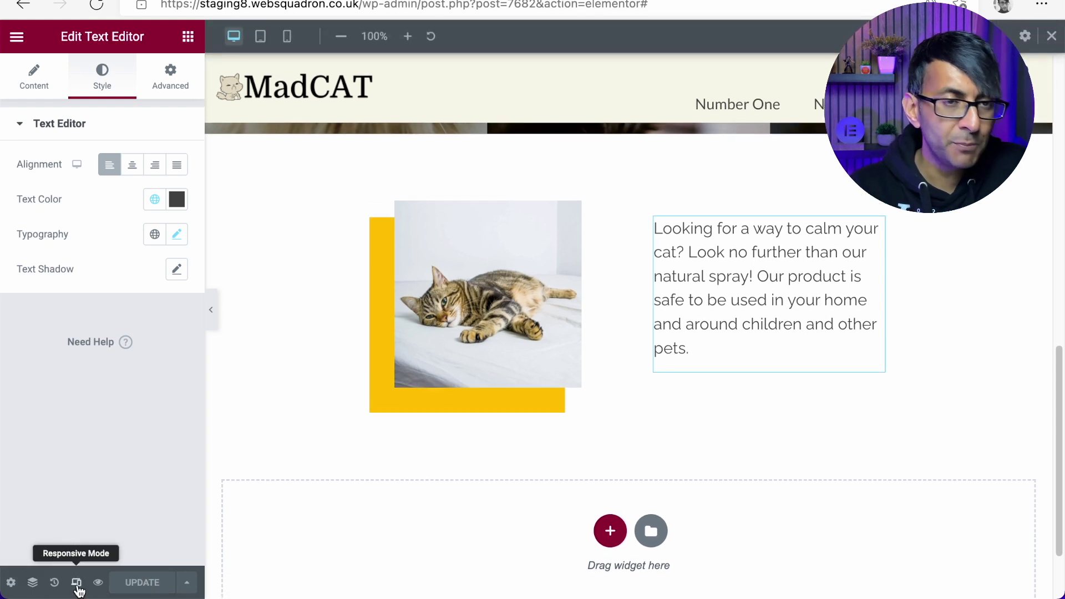
pyautogui.click(286, 36)
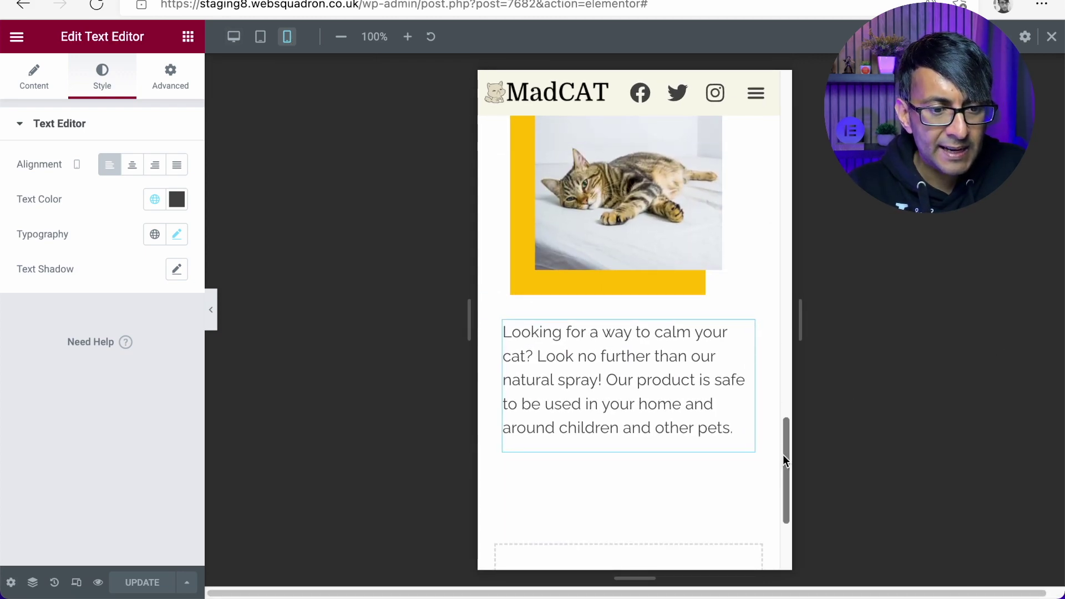
pyautogui.moveTo(786, 455); pyautogui.dragTo(792, 401)
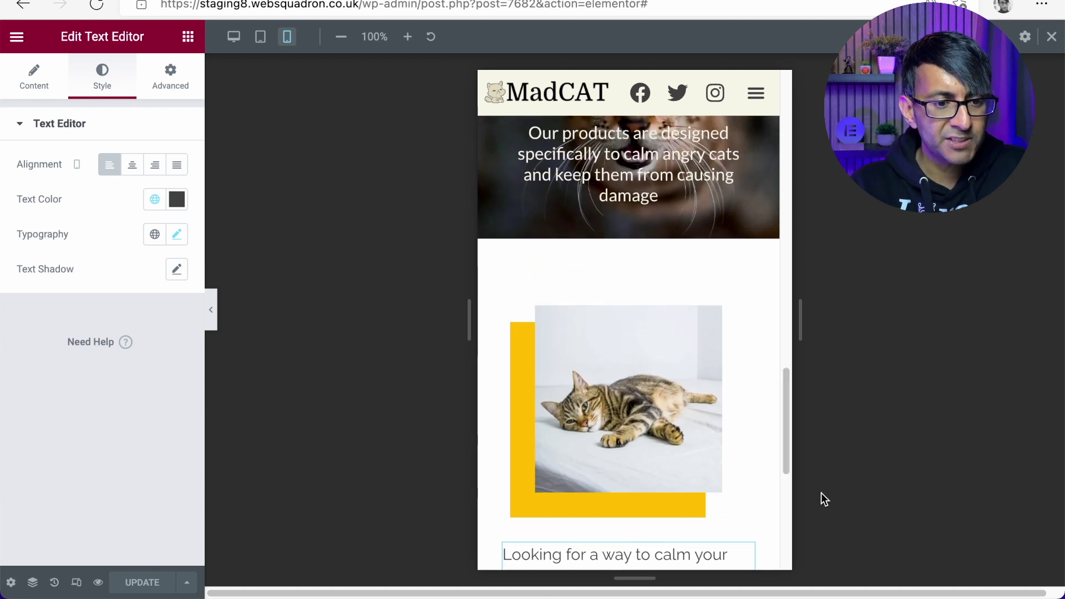
pyautogui.moveTo(788, 418); pyautogui.dragTo(787, 434)
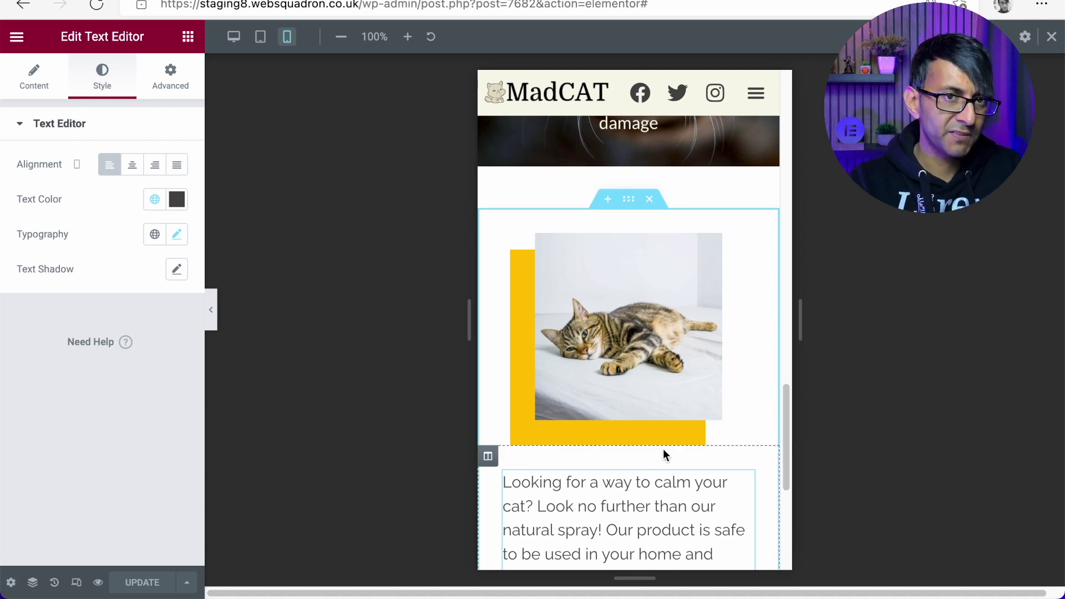
pyautogui.moveTo(787, 394)
pyautogui.mouseDown()
pyautogui.moveTo(787, 440)
pyautogui.moveTo(794, 345)
pyautogui.moveTo(795, 412)
pyautogui.mouseUp()
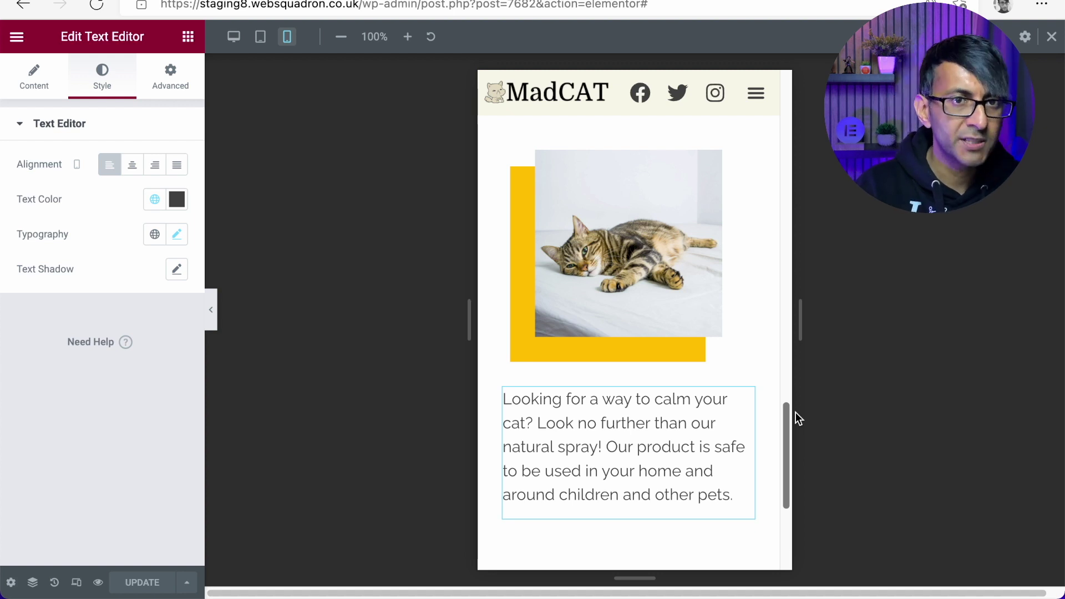
pyautogui.moveTo(795, 411); pyautogui.dragTo(791, 448)
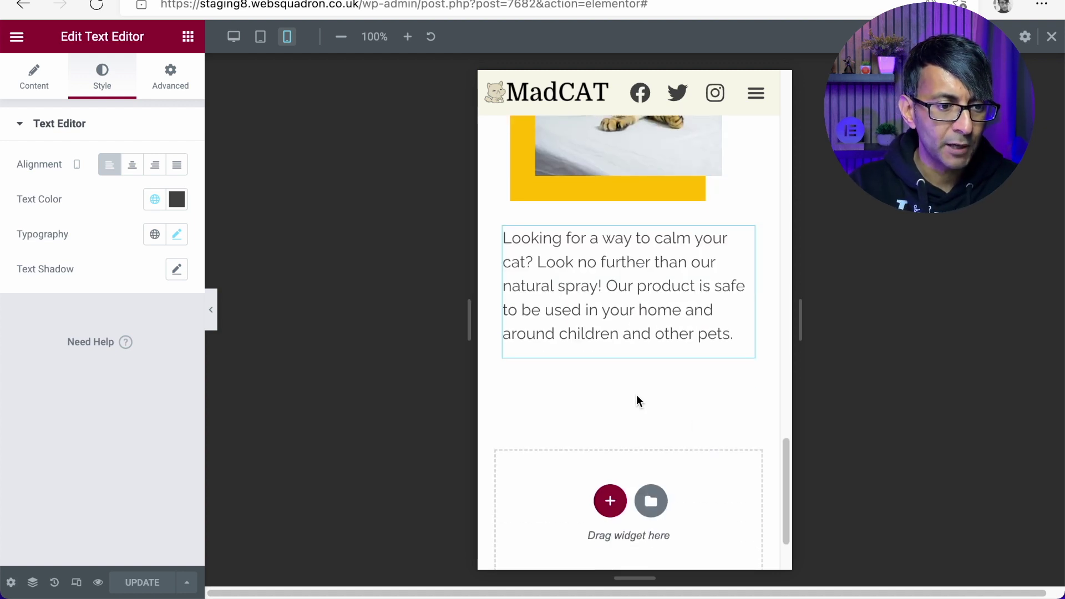
# - Turn the section's Reverse Columns (Mobile) on, check the preview, then turn it off
pyautogui.scroll(5, 633, 344)
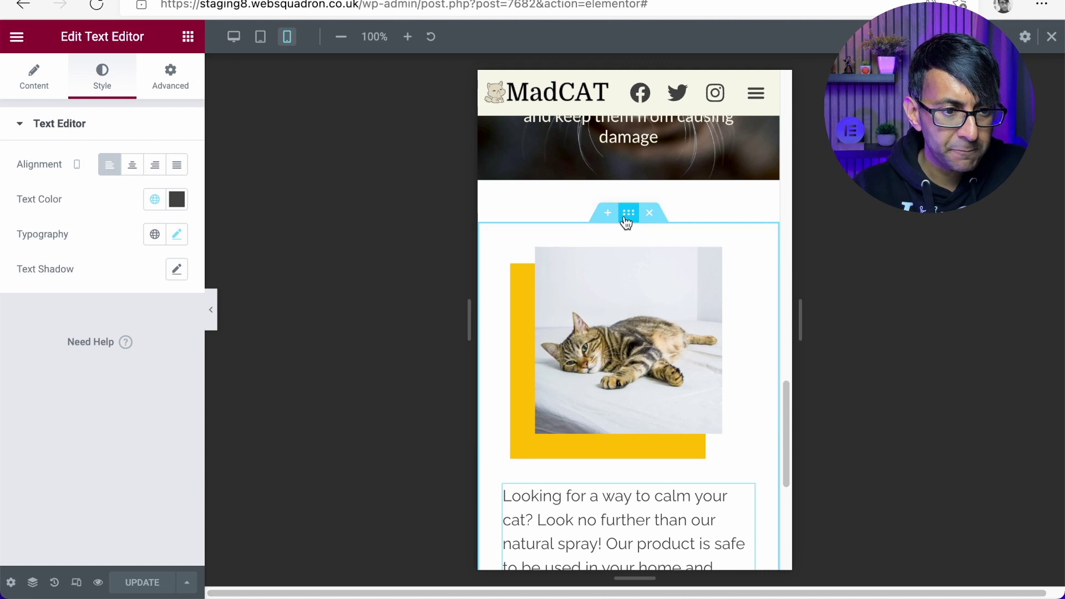
pyautogui.click(629, 214)
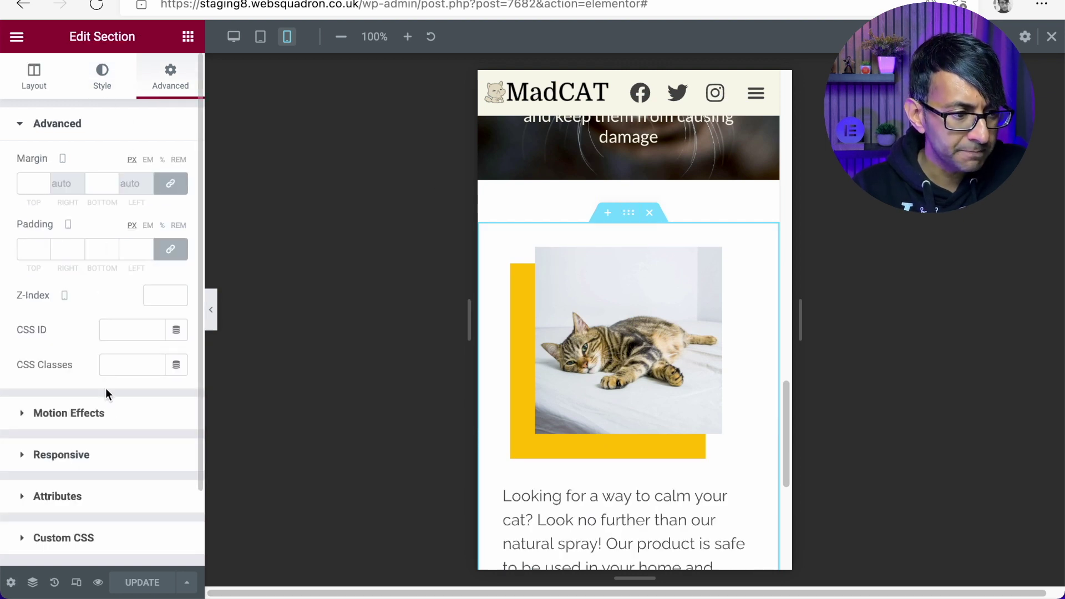
pyautogui.click(120, 456)
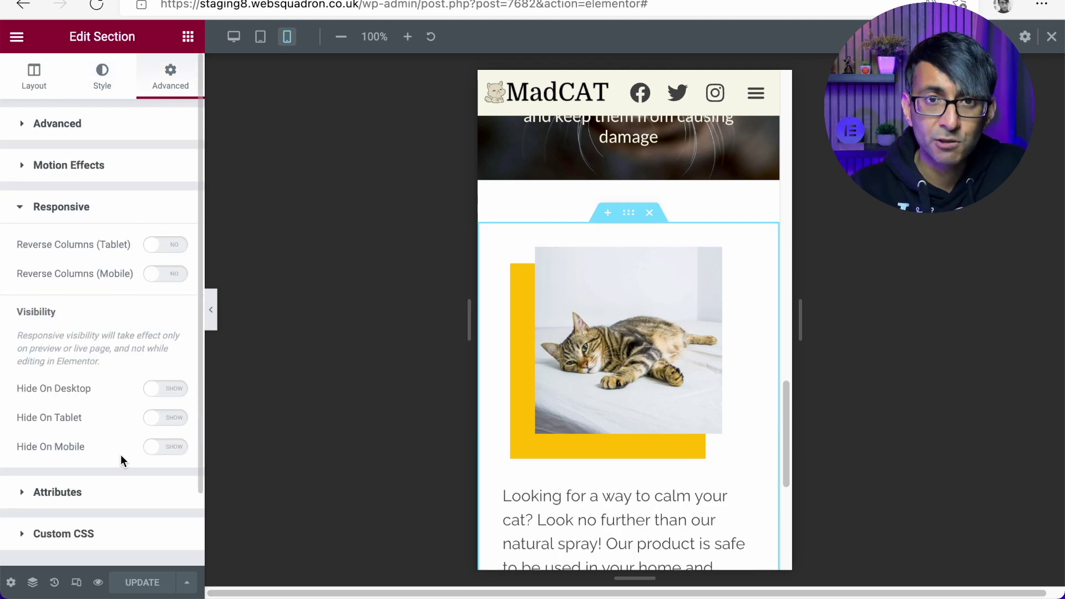
pyautogui.scroll(-3, 122, 459)
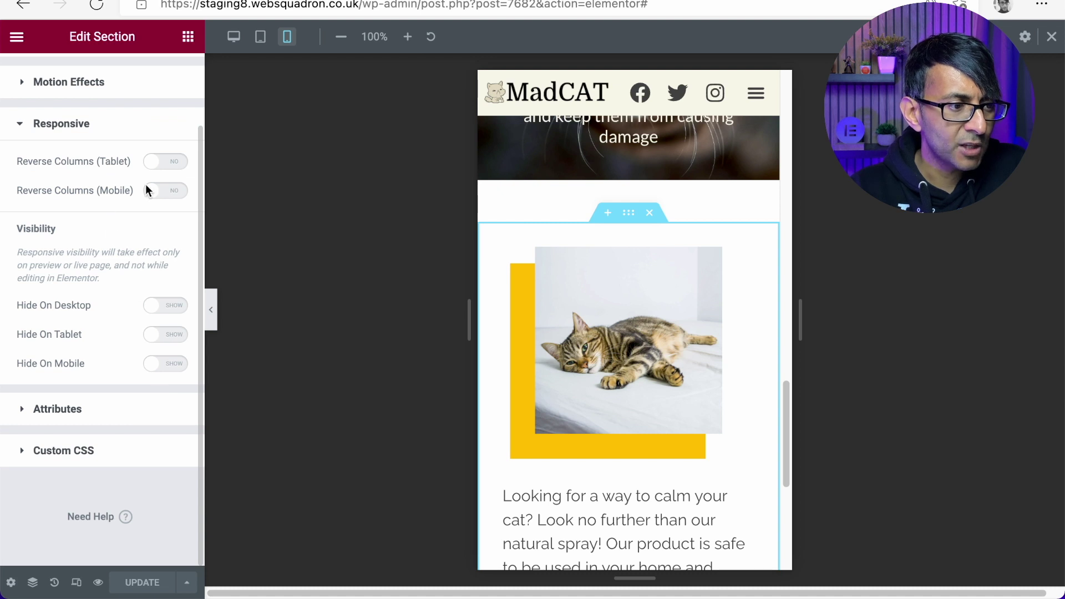
pyautogui.click(173, 191)
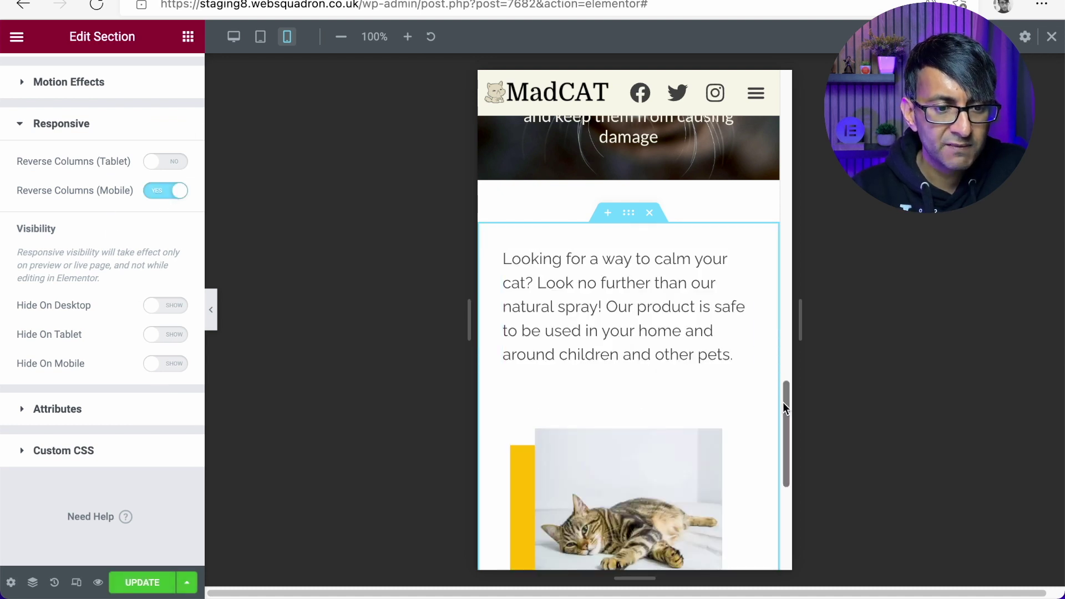
pyautogui.moveTo(783, 402)
pyautogui.mouseDown()
pyautogui.moveTo(787, 381)
pyautogui.moveTo(792, 420)
pyautogui.mouseUp()
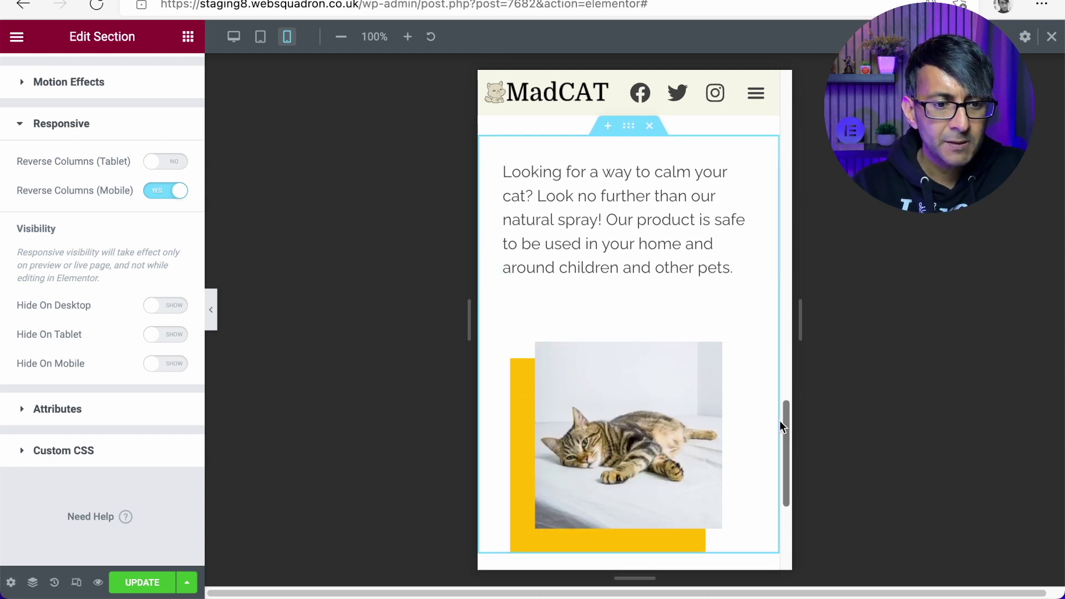
pyautogui.moveTo(785, 426); pyautogui.dragTo(785, 447)
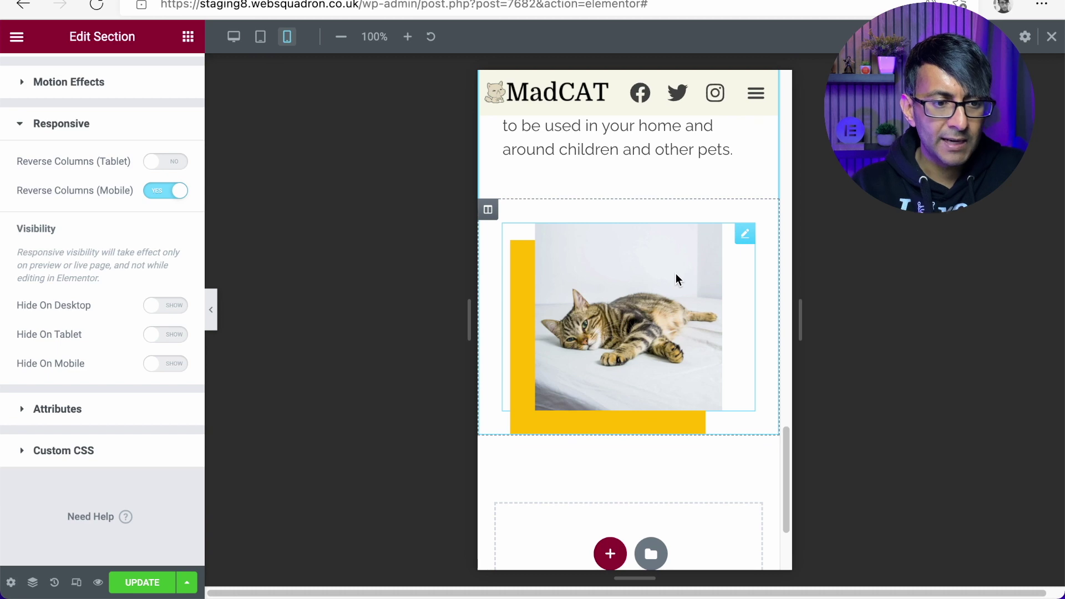
pyautogui.click(165, 191)
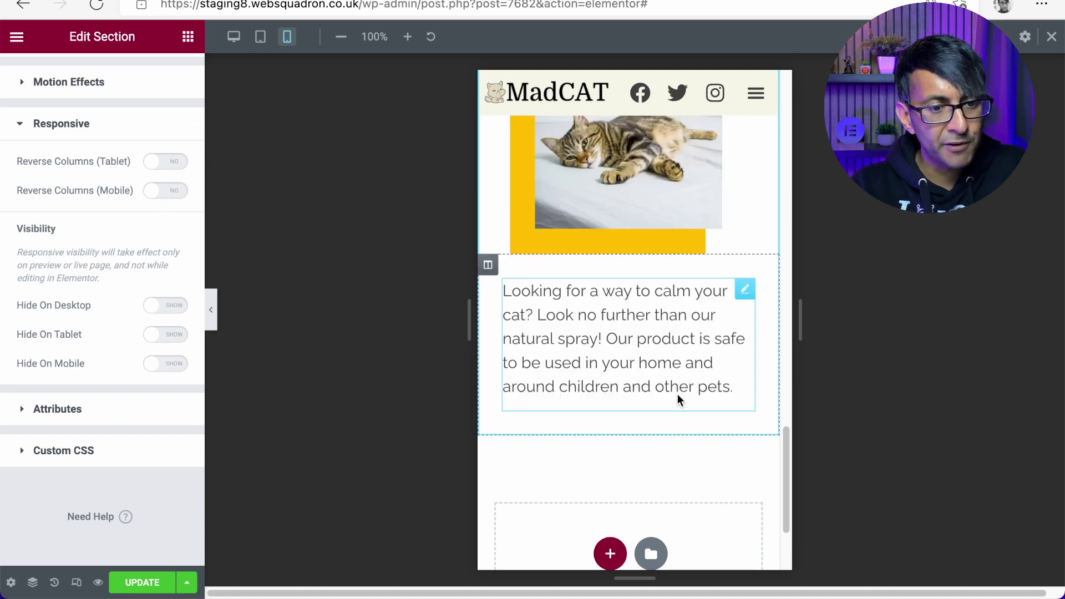
pyautogui.moveTo(788, 491); pyautogui.dragTo(792, 461)
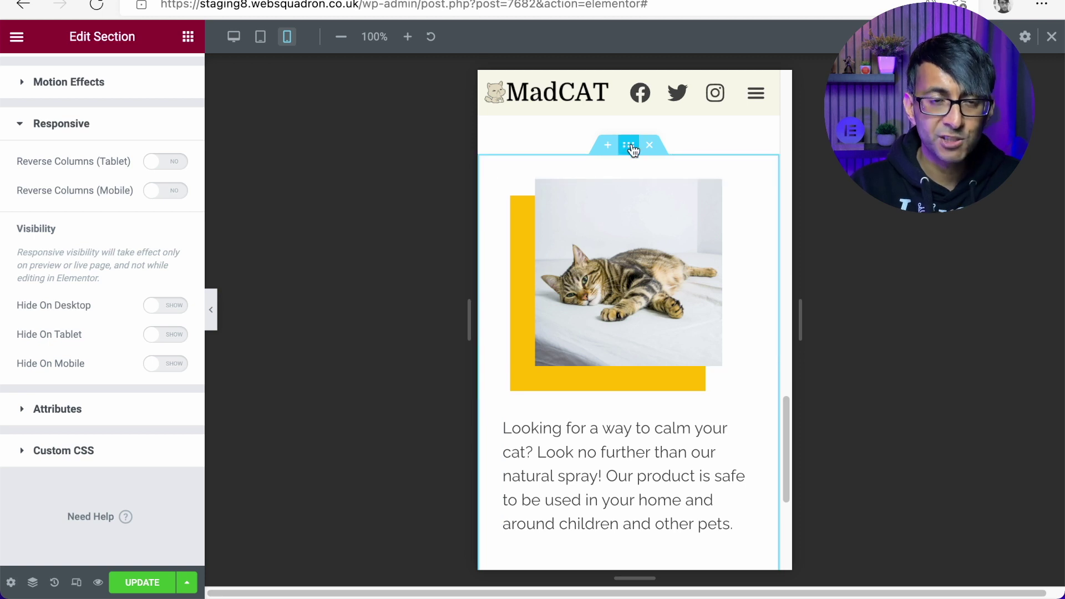
# - Show the paragraph column's Advanced spacing settings: 0 margin and 30 padding on every side
pyautogui.scroll(3, 131, 135)
pyautogui.click(100, 129)
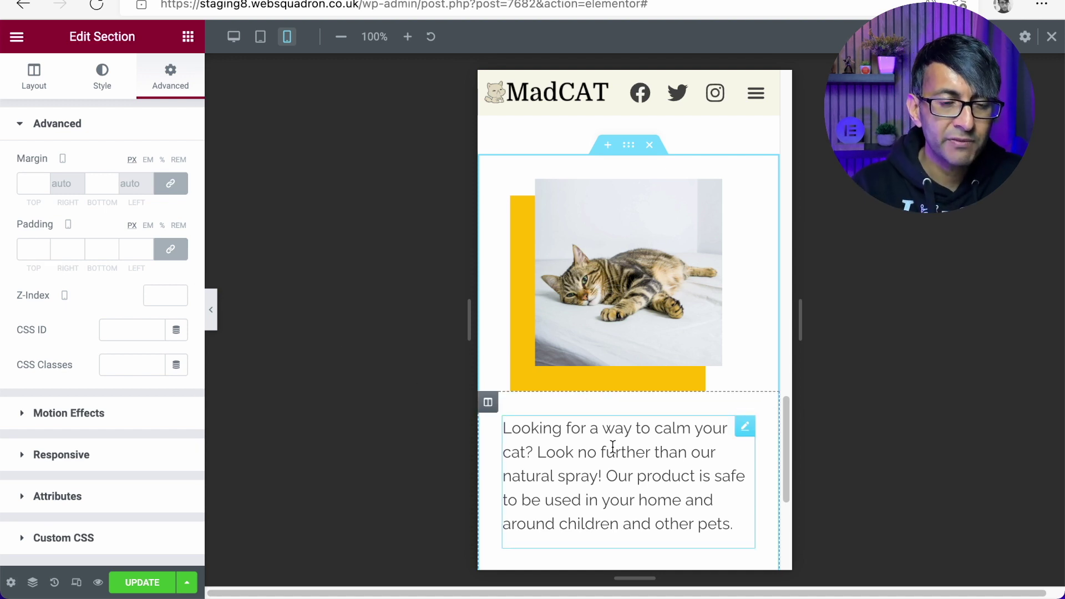
pyautogui.click(488, 402)
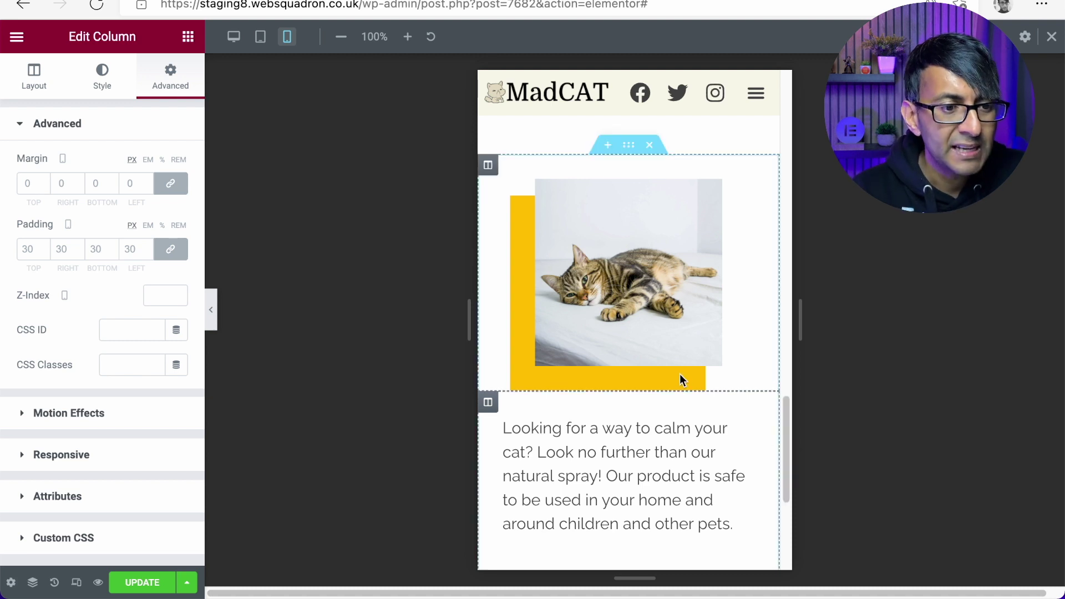
# - Return to desktop preview and scroll to the cat photo beside the calming-cat paragraph
pyautogui.click(232, 37)
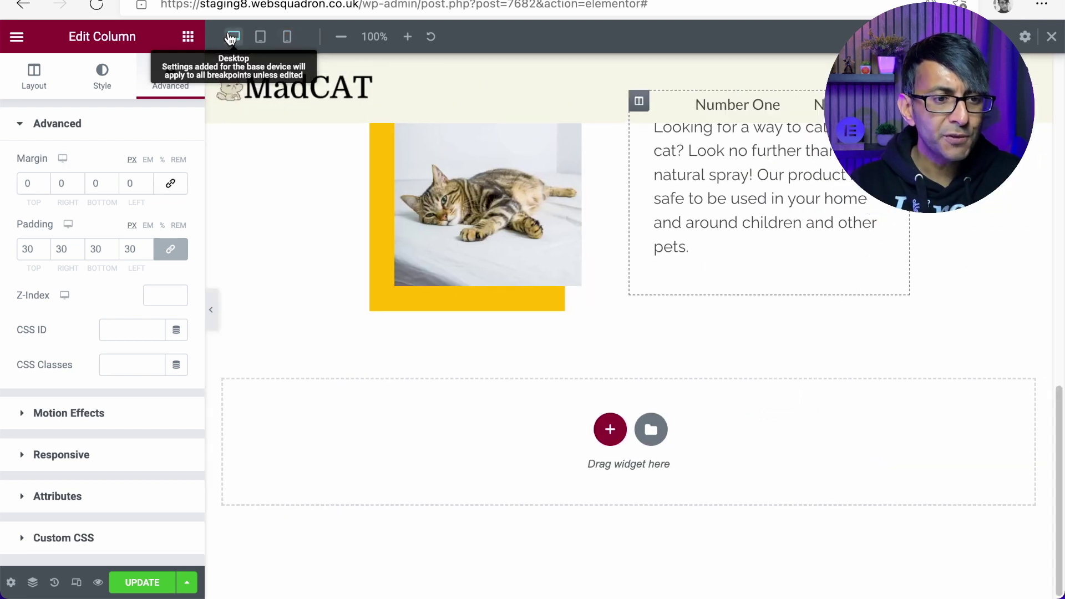
pyautogui.scroll(2, 773, 257)
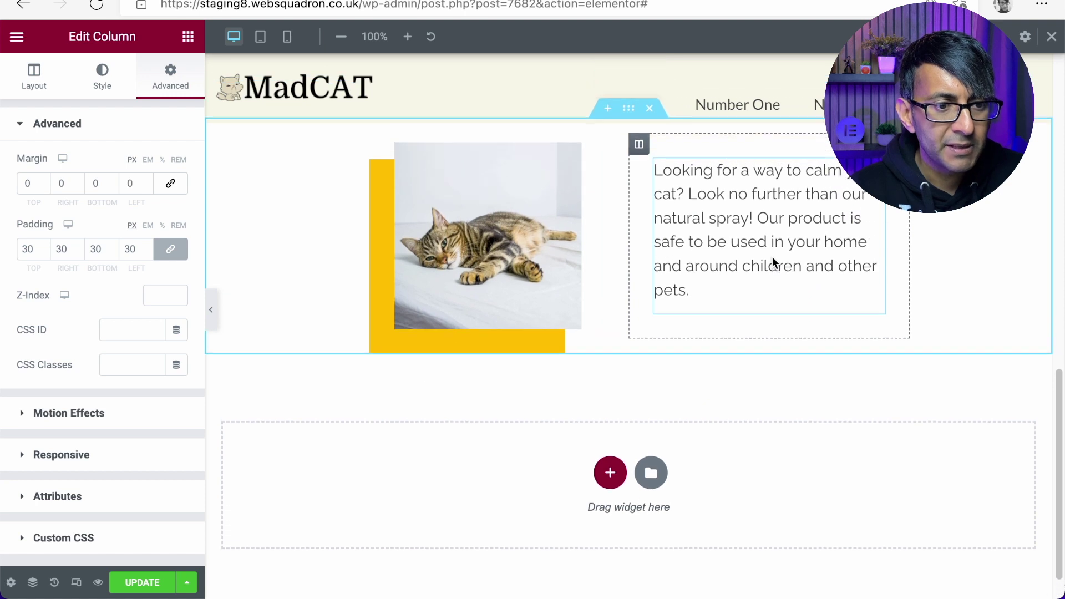